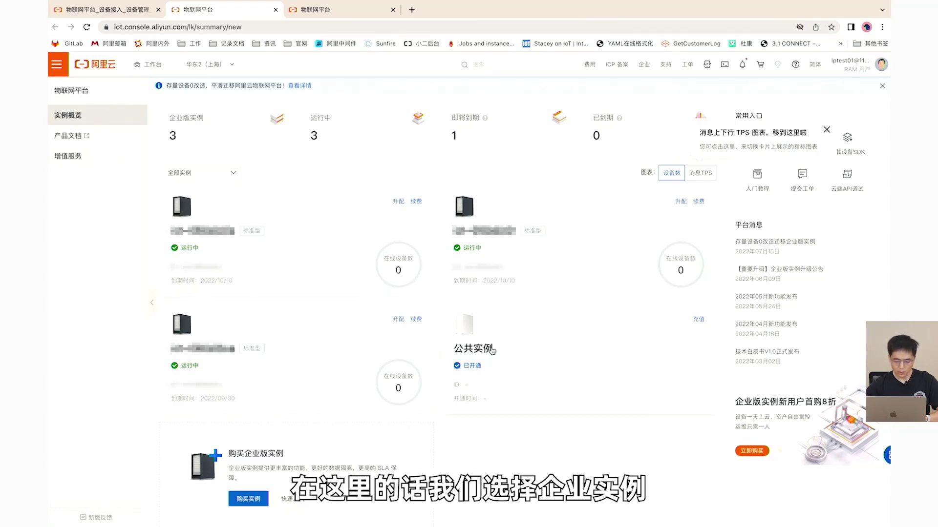
Open the 公共实例 instance and start creating a product named 开发者演示
click(491, 349)
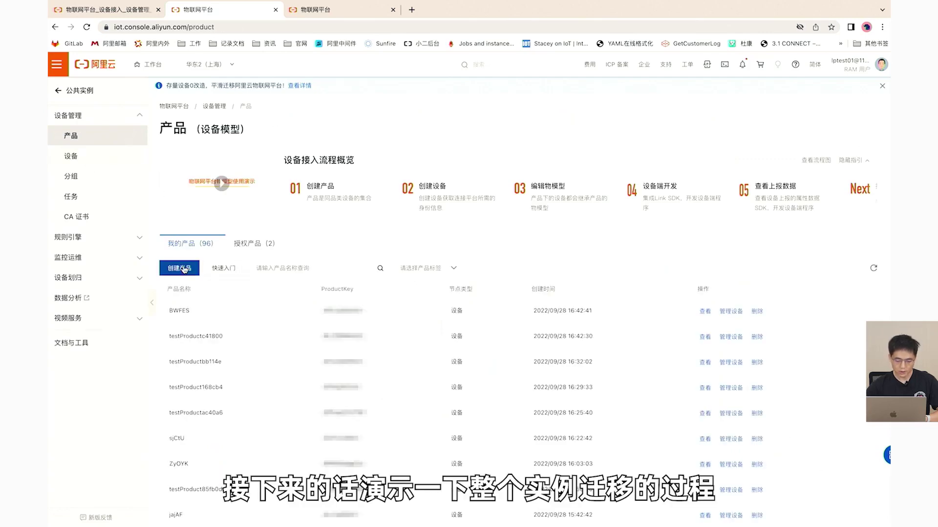
click(183, 269)
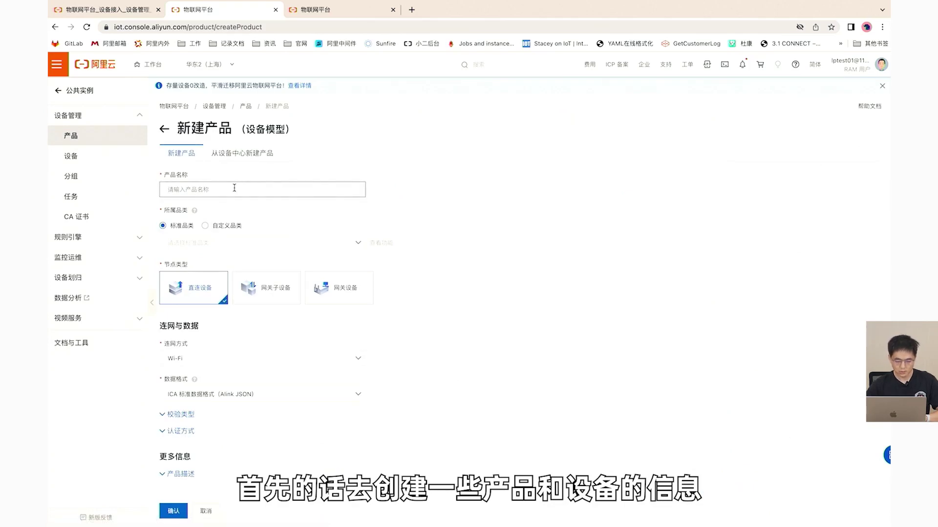
text(kaifazhe)
key(space)
text(yanz)
key(BackSpace)
text(shi)
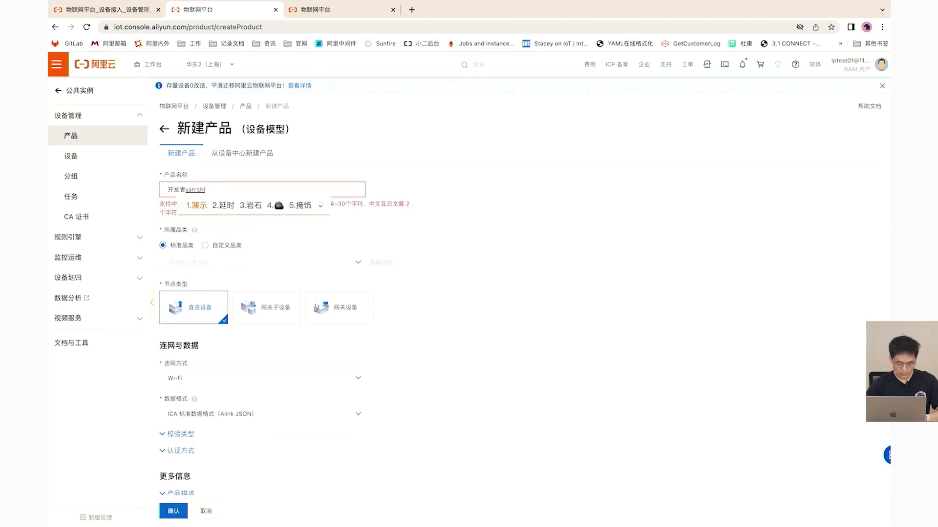
key(space)
Assign the standard category 路灯照明 to the new product and create it
click(194, 242)
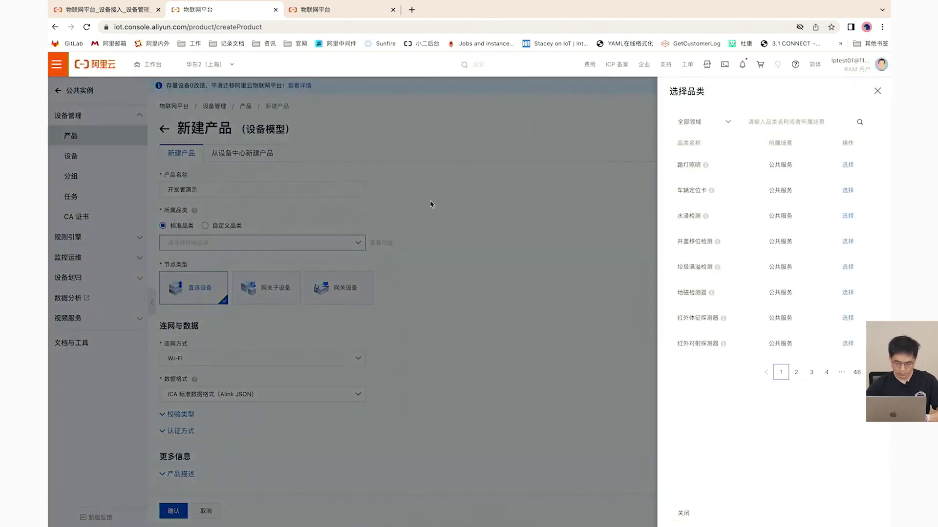
click(848, 166)
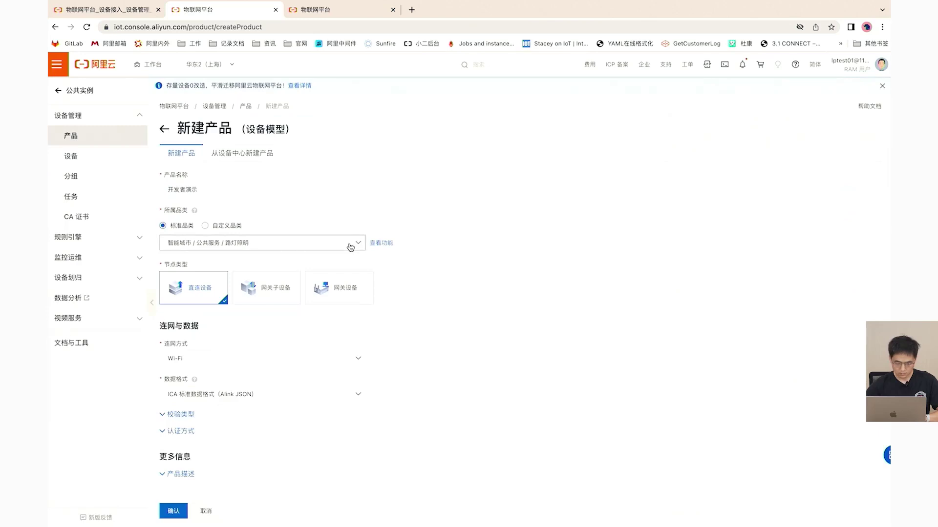
scroll(196, 391, down, 1)
click(174, 509)
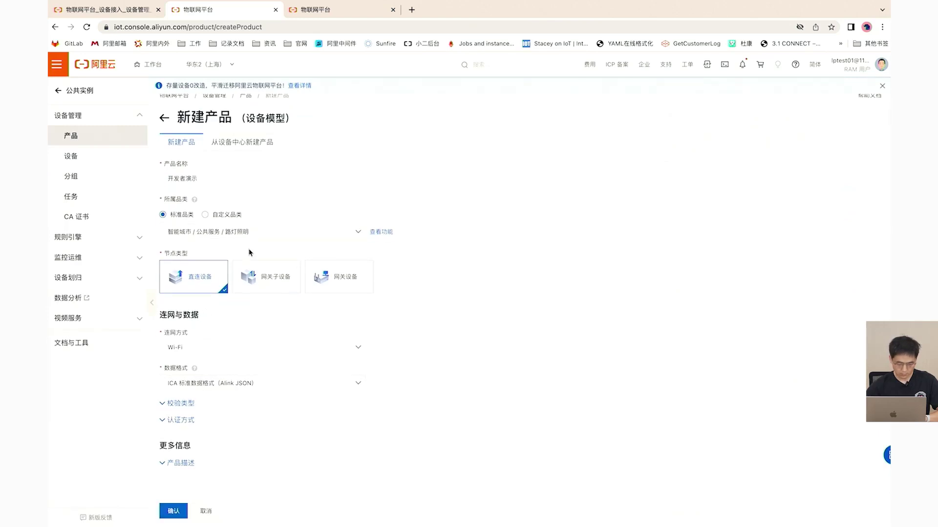
Show the devices of product 开发者演示 and add a device with the DeviceName test1
click(87, 162)
click(215, 154)
click(188, 192)
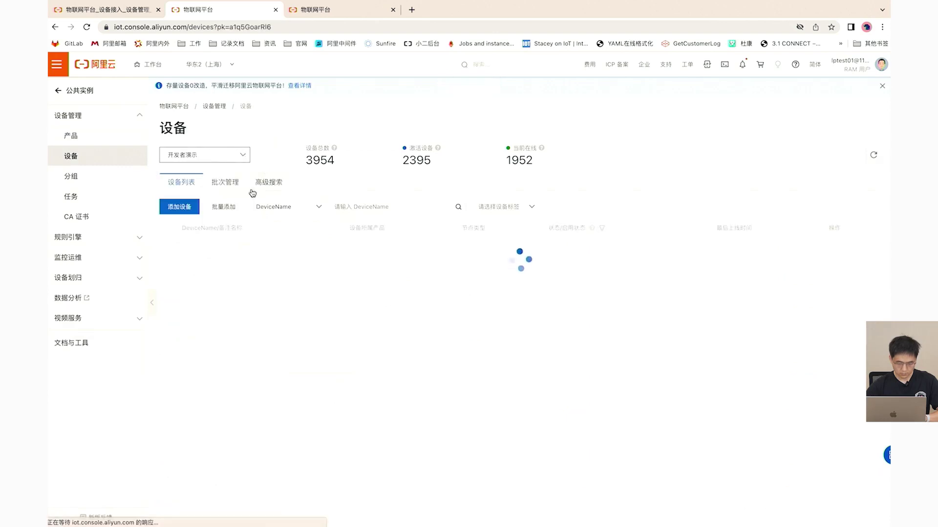
click(179, 207)
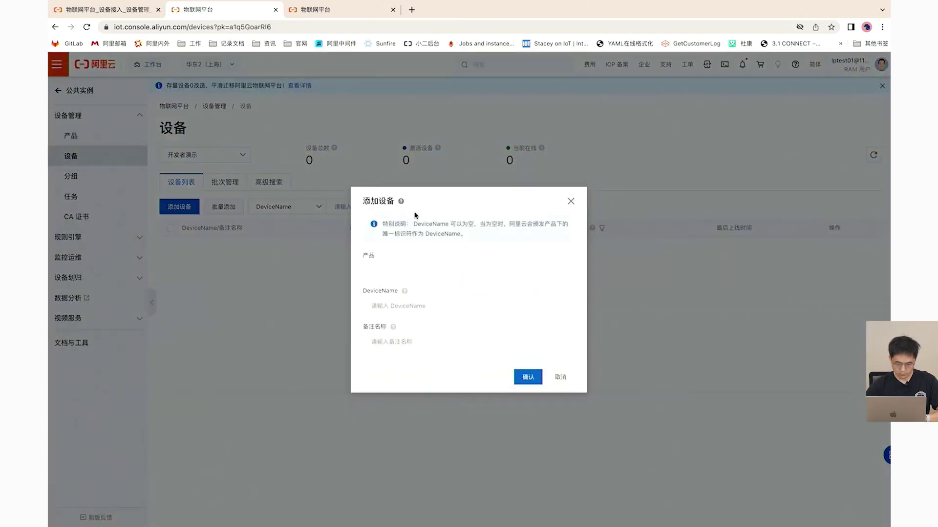
click(429, 296)
text(test)
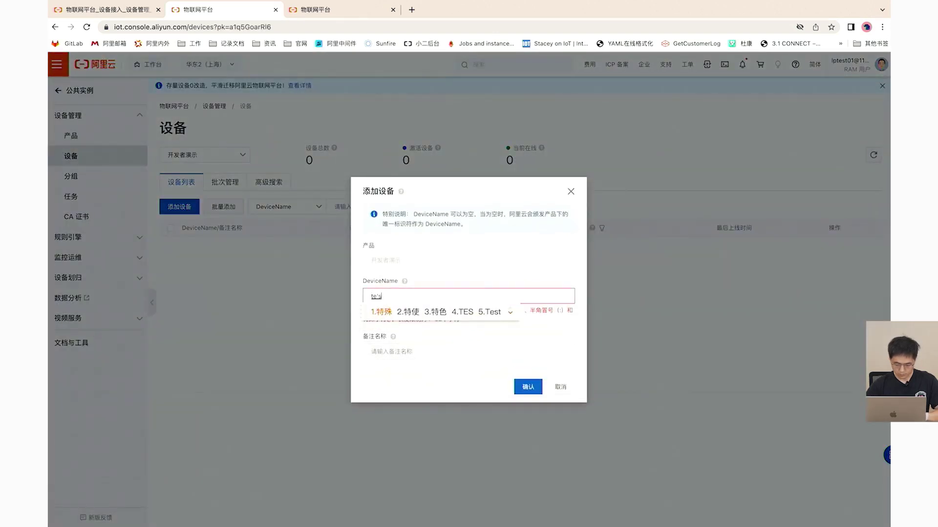
key(Caps_Lock)
click(527, 377)
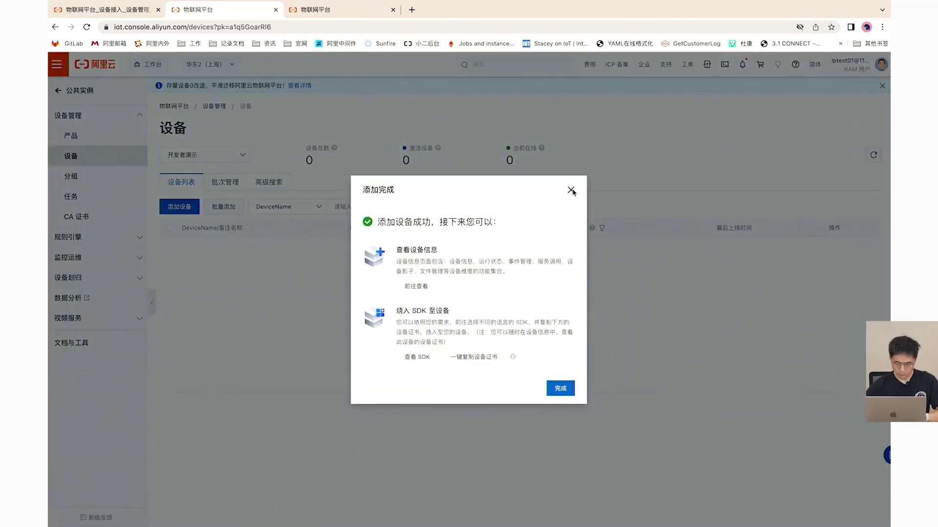
click(571, 191)
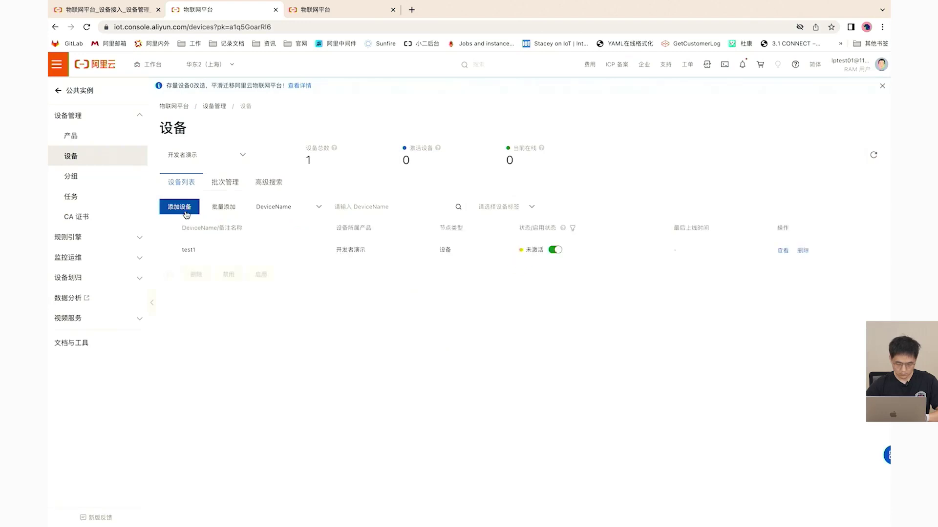
Add a second device with the DeviceName test2 to product 开发者演示
click(180, 206)
text(test2)
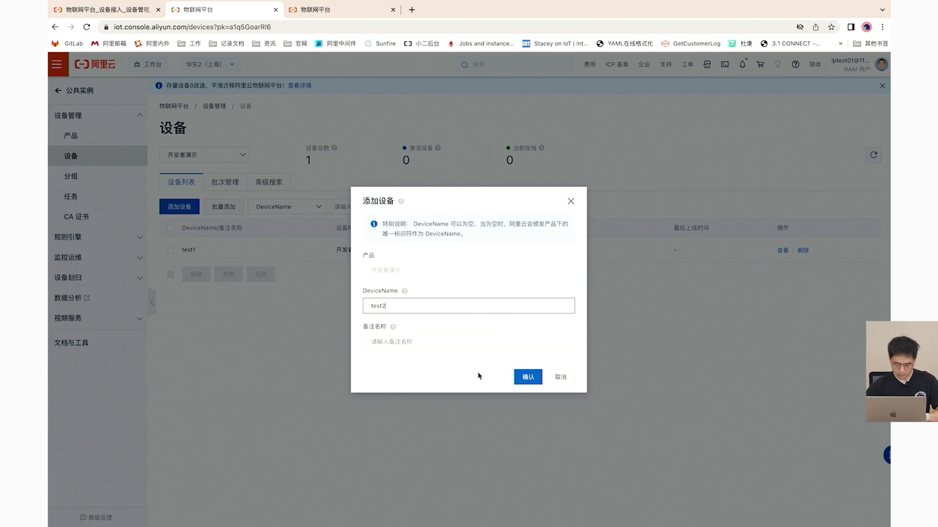
click(528, 377)
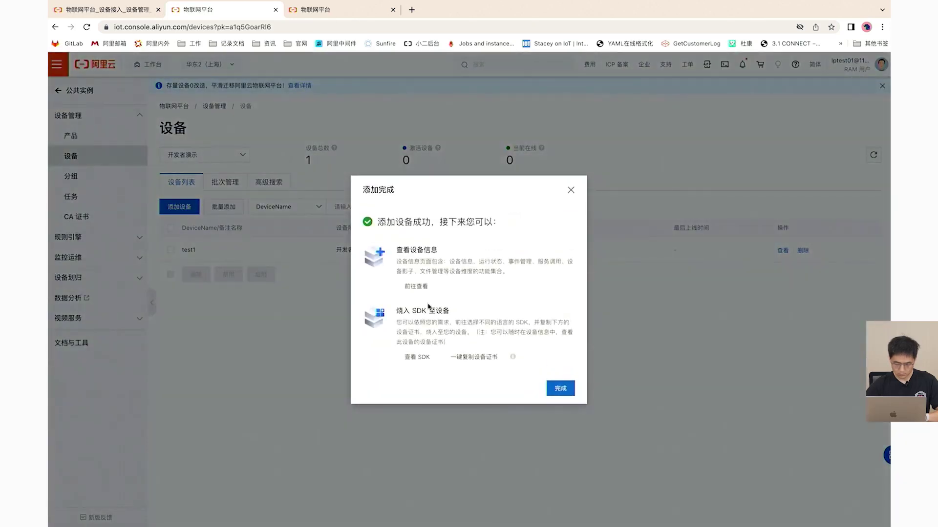
click(566, 392)
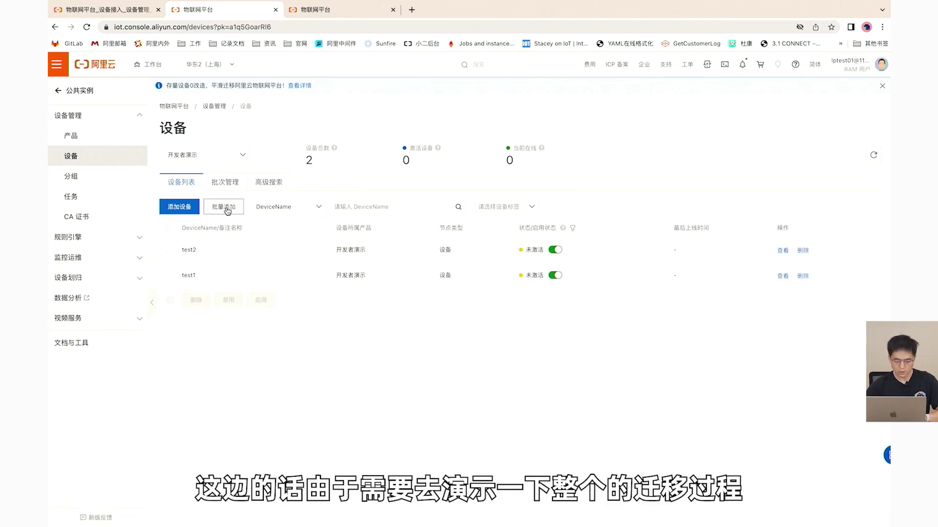
Batch-add 100 devices with automatically generated names to product 开发者演示
click(226, 207)
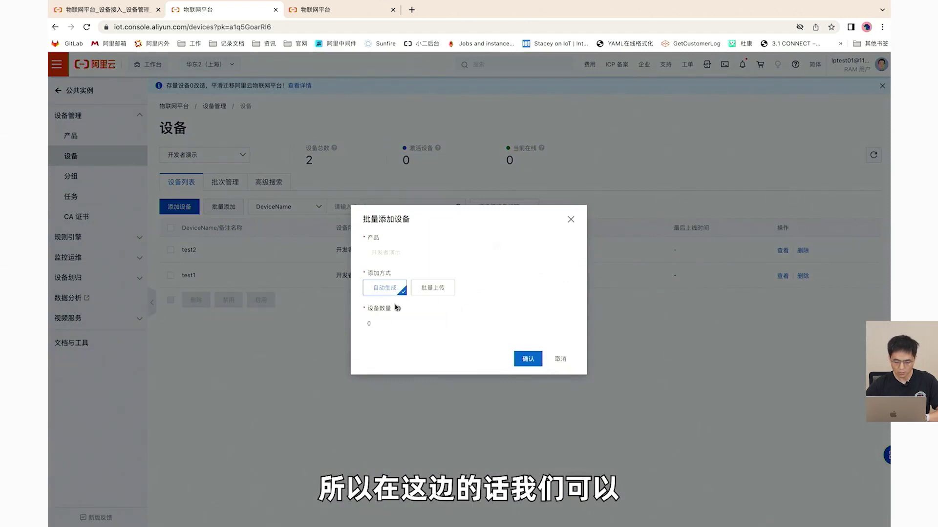
click(391, 322)
text(100)
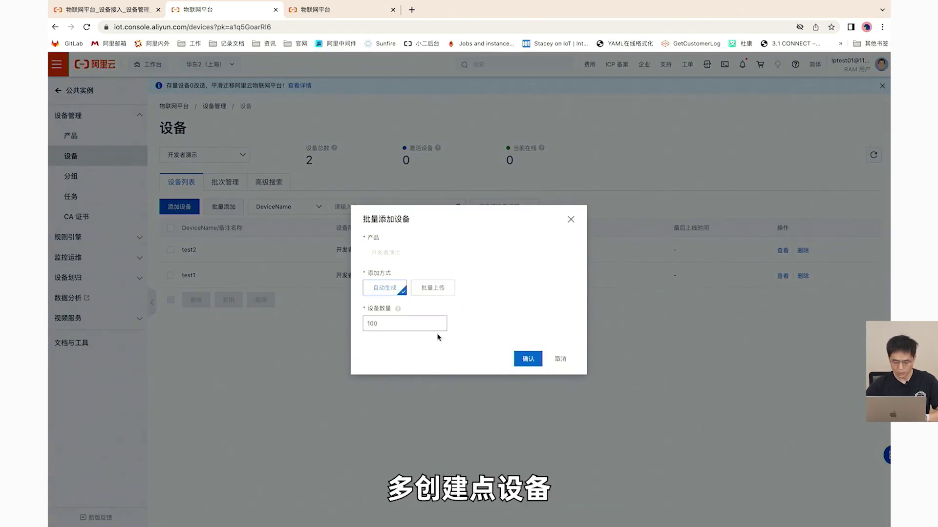
click(531, 357)
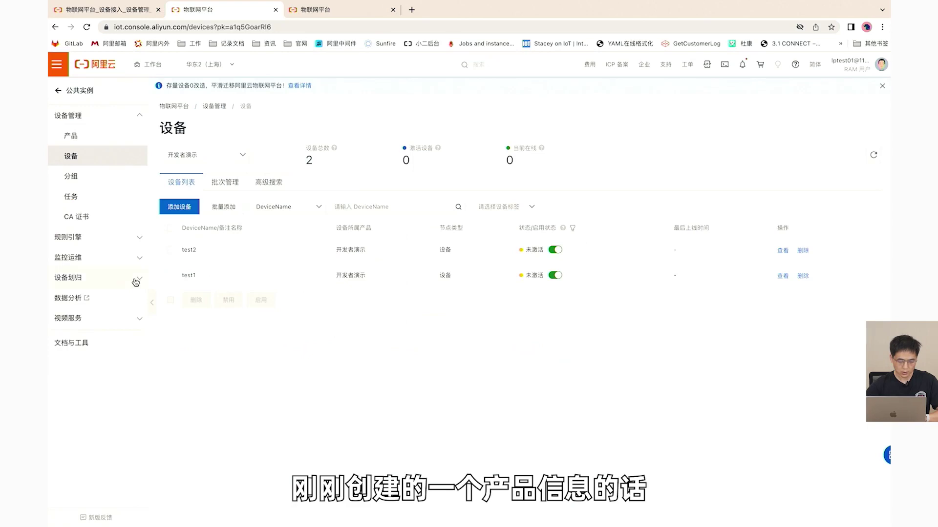
Create an instance migration task (实例迁移) for product 开发者演示 with iot-060a0c0s as the target instance
click(137, 279)
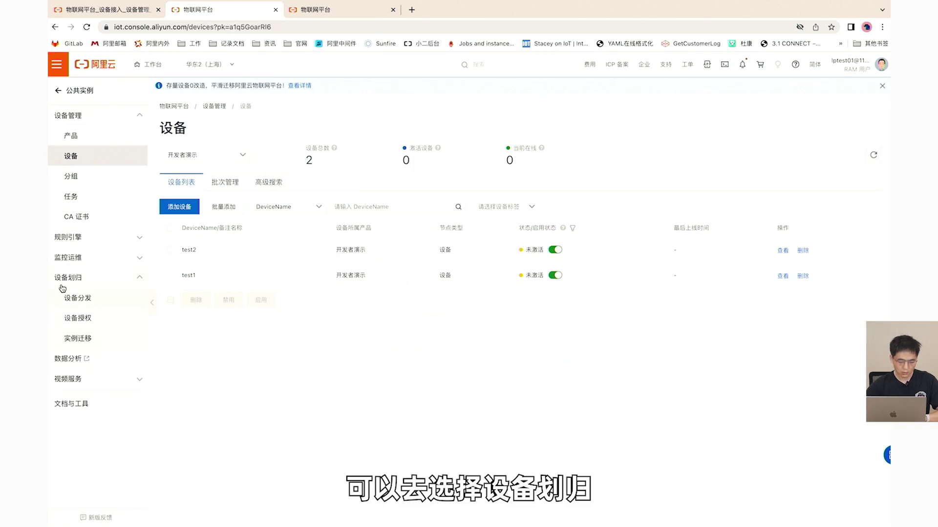
click(74, 338)
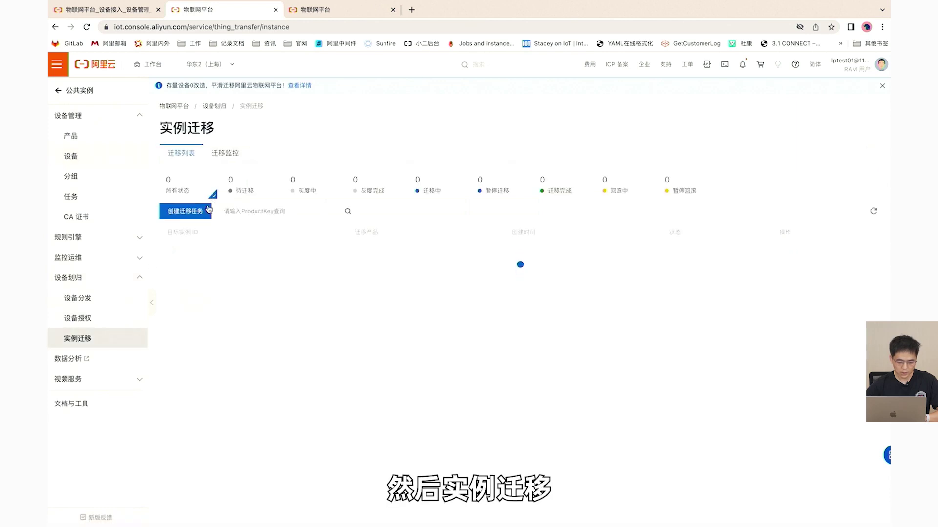
click(195, 212)
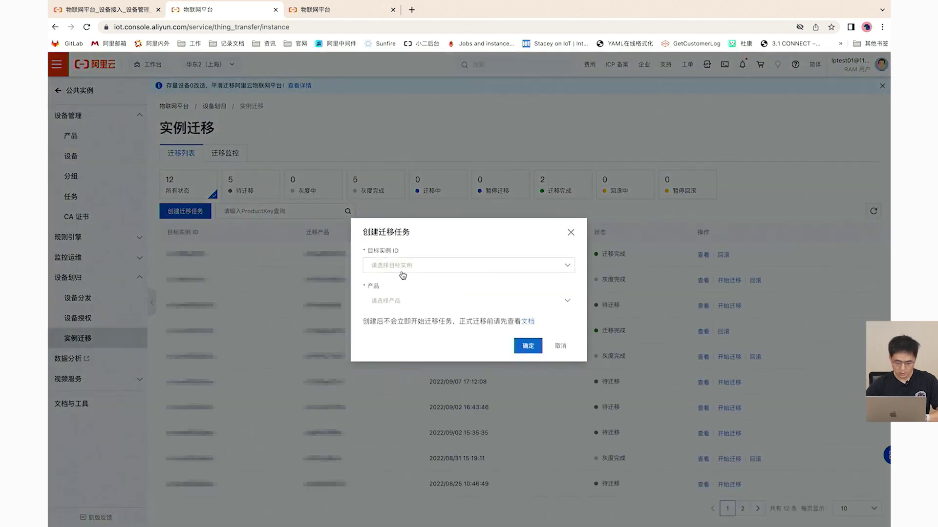
click(401, 302)
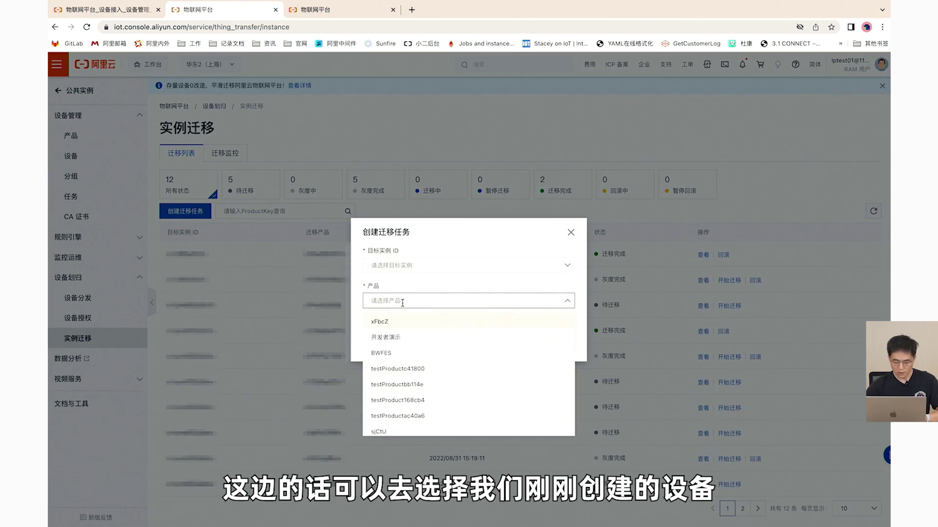
click(388, 338)
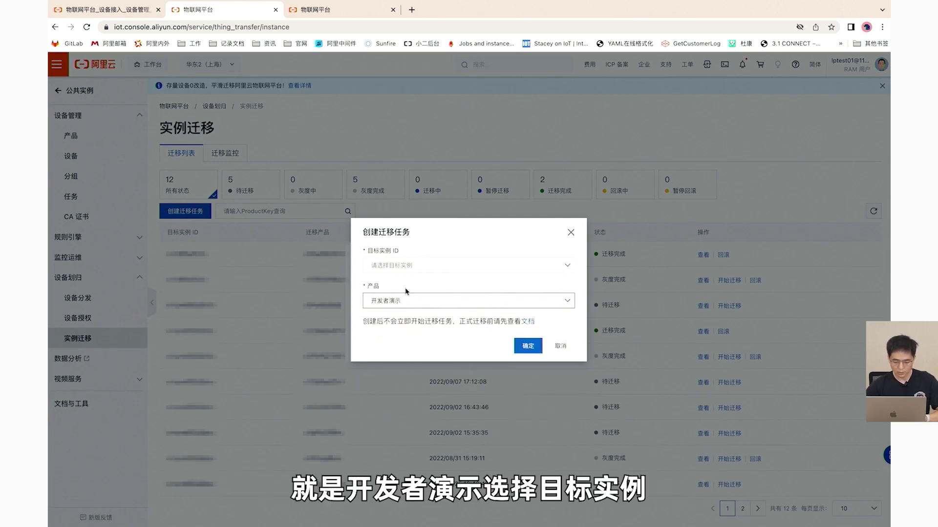
click(387, 267)
click(388, 286)
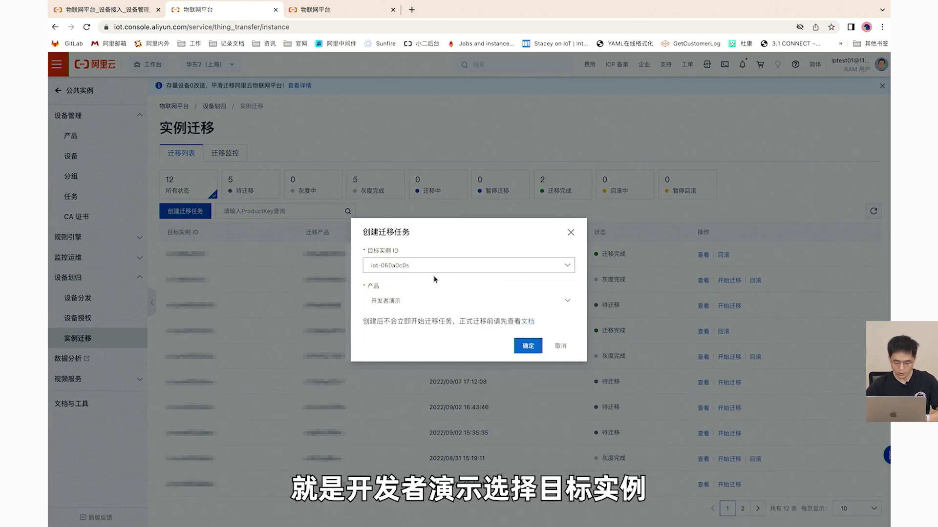
click(528, 347)
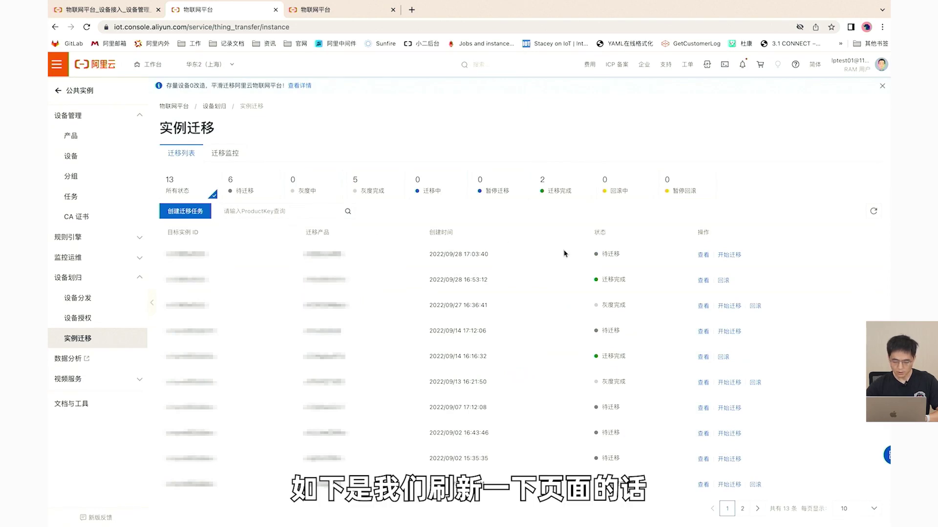
Examine the target instance, product and creation time of the newest migration task, and open its details
drag(303, 258, 513, 257)
click(529, 258)
click(295, 258)
click(444, 258)
mouse_move(297, 258)
mouse_down()
mouse_move(346, 256)
mouse_move(297, 258)
mouse_up()
click(342, 256)
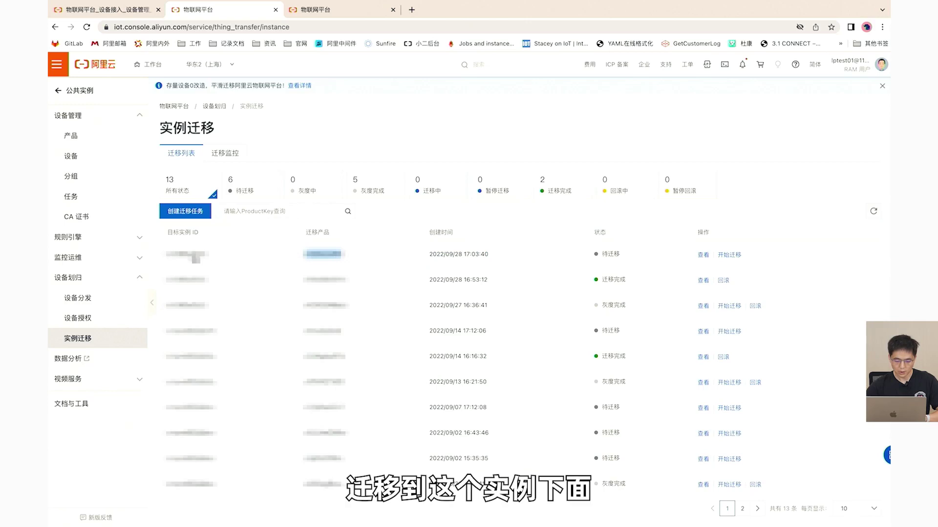
click(527, 251)
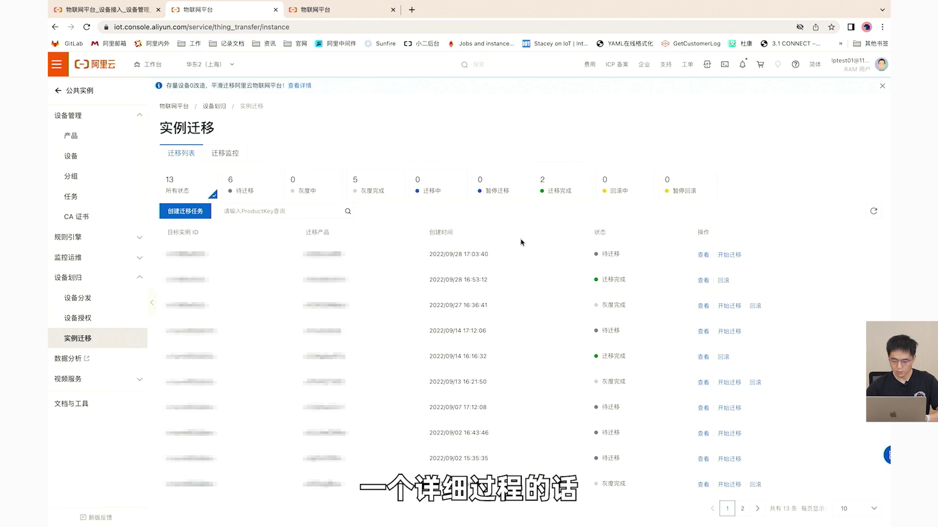
click(703, 255)
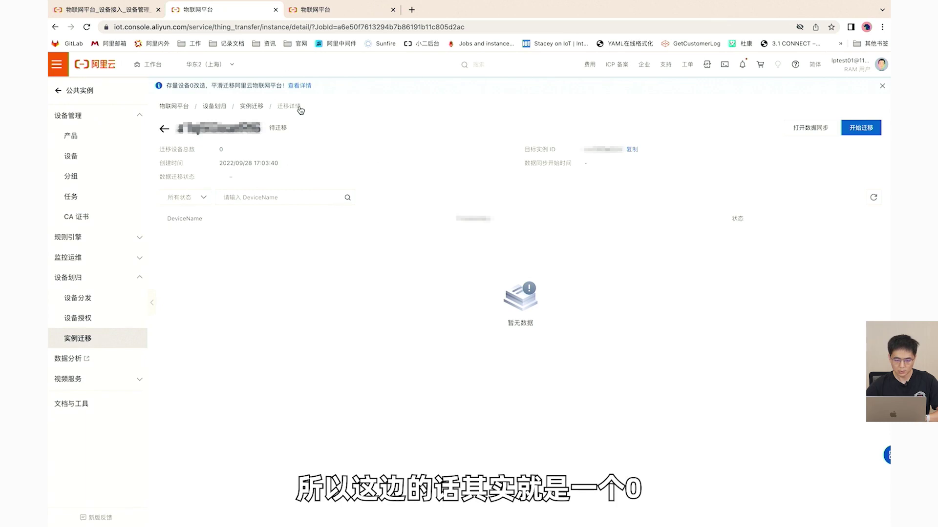
Copy the address of the migration details page and load it in the third browser tab
click(469, 22)
key(super+c)
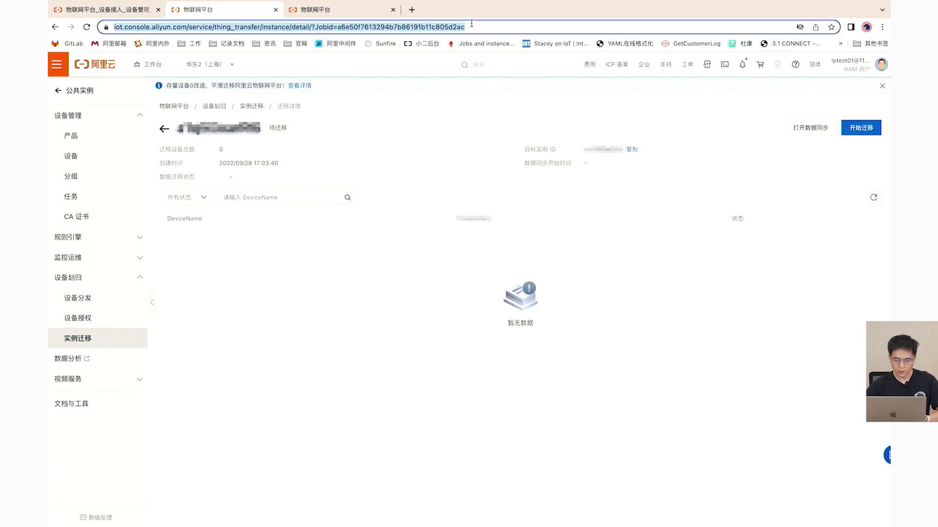
click(337, 9)
click(321, 27)
key(super+v)
key(Return)
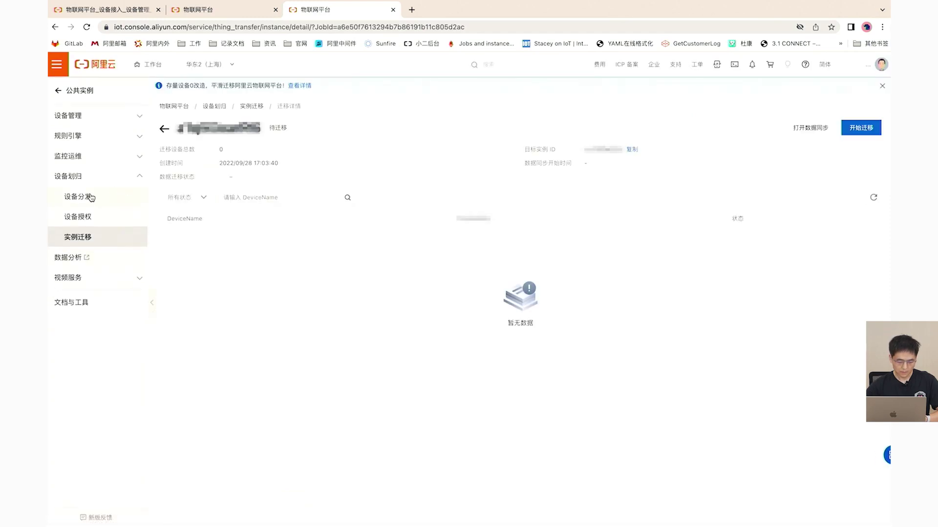
Open the device simulator (设备模拟器) and choose 开发者演示 as the product to debug
click(136, 160)
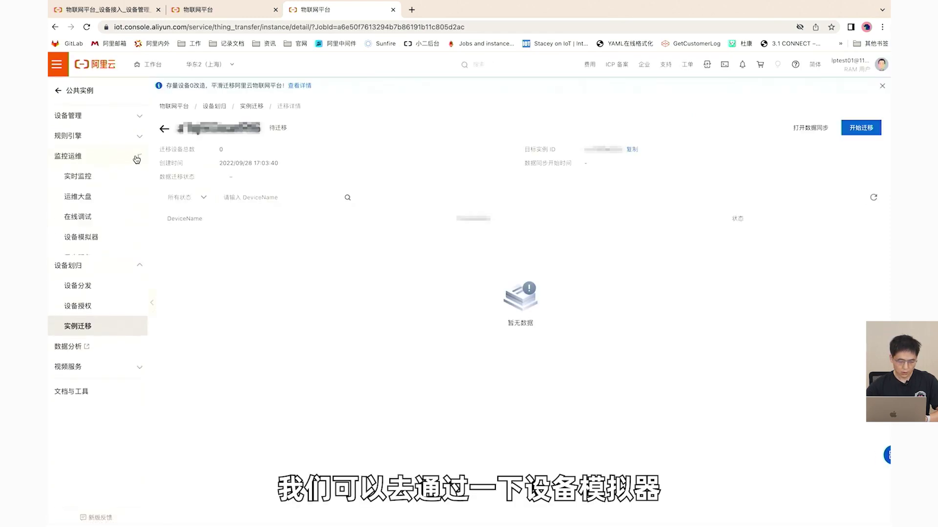
click(81, 237)
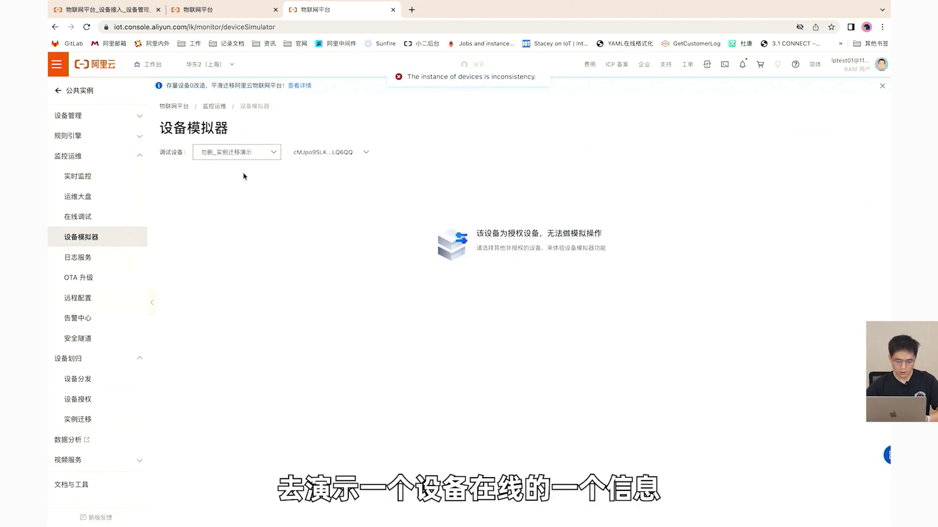
click(255, 157)
click(221, 220)
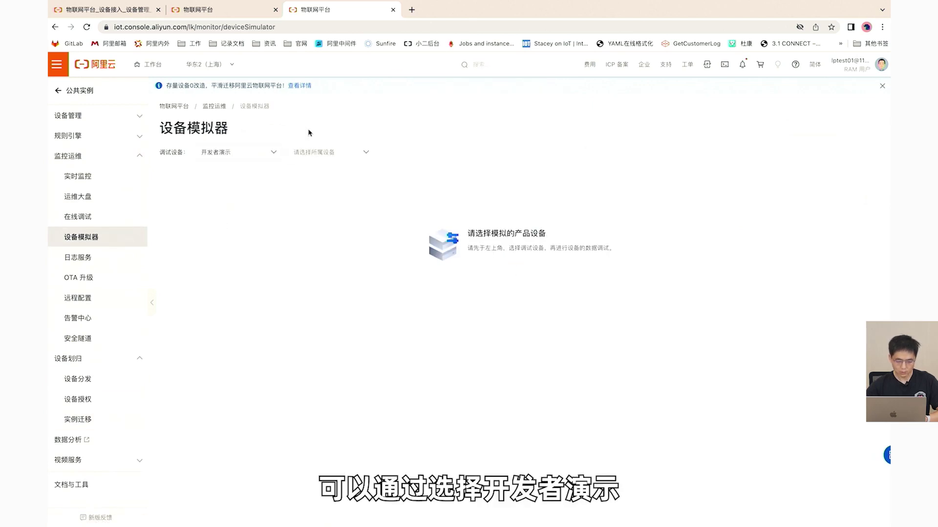
Choose device test1 as the device to debug and start the device simulator (启动设备模拟器)
click(305, 151)
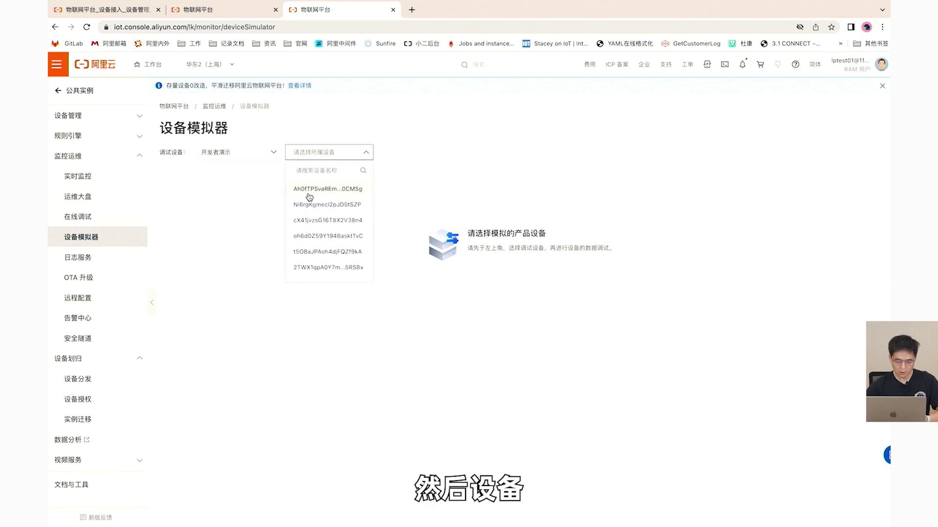
click(320, 169)
text(devic)
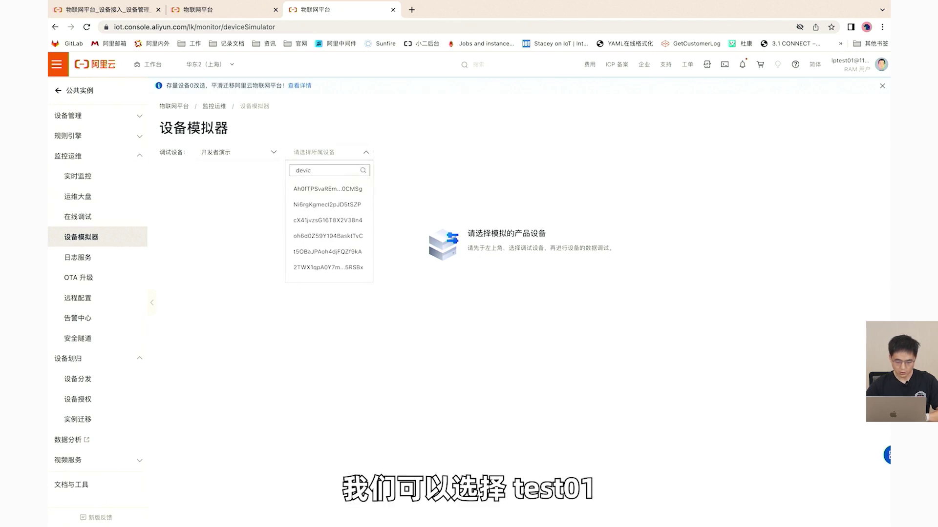
text(est01)
key(BackSpace)
key(BackSpace)
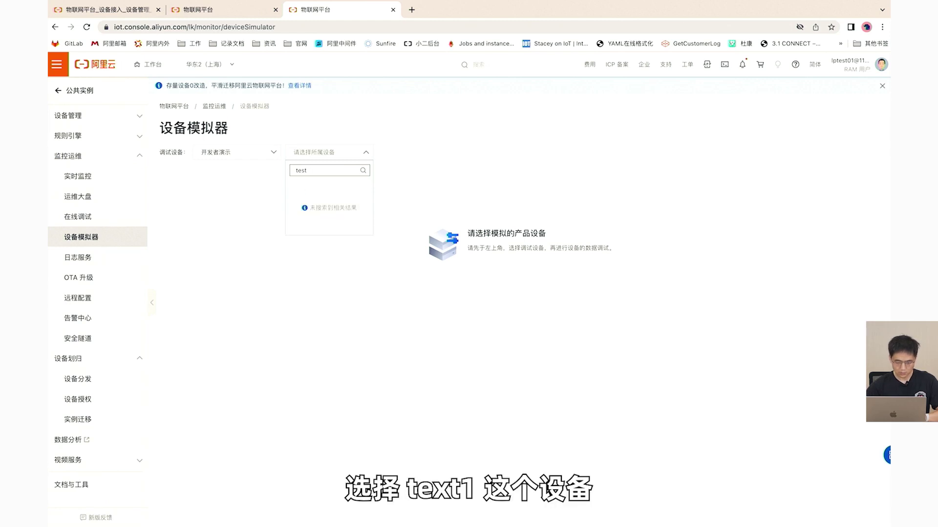
click(304, 185)
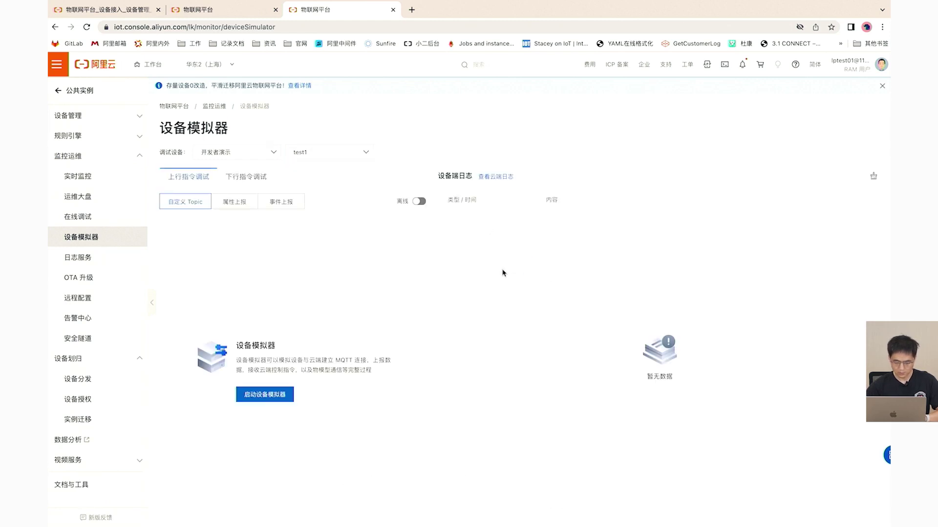
click(265, 394)
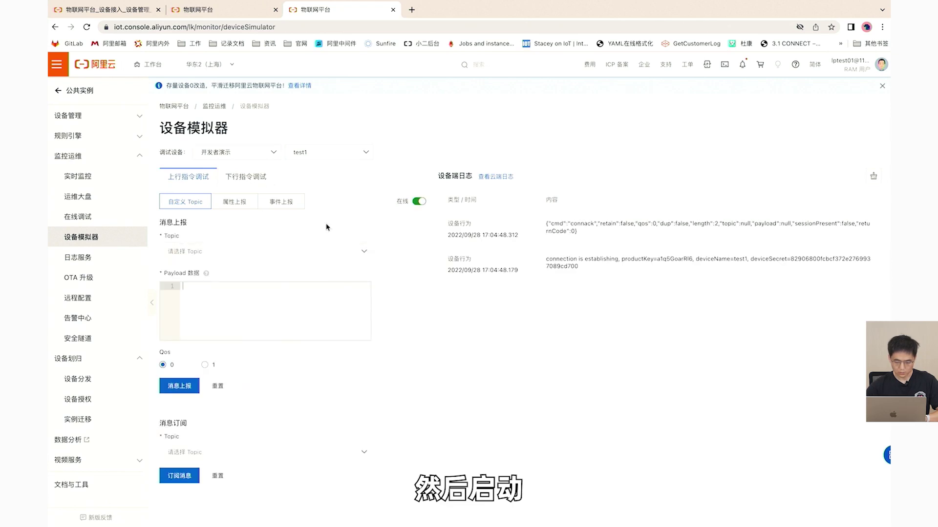
Filter the public instance's device list by product 开发者演示 and search for test1 to check its online status
click(229, 11)
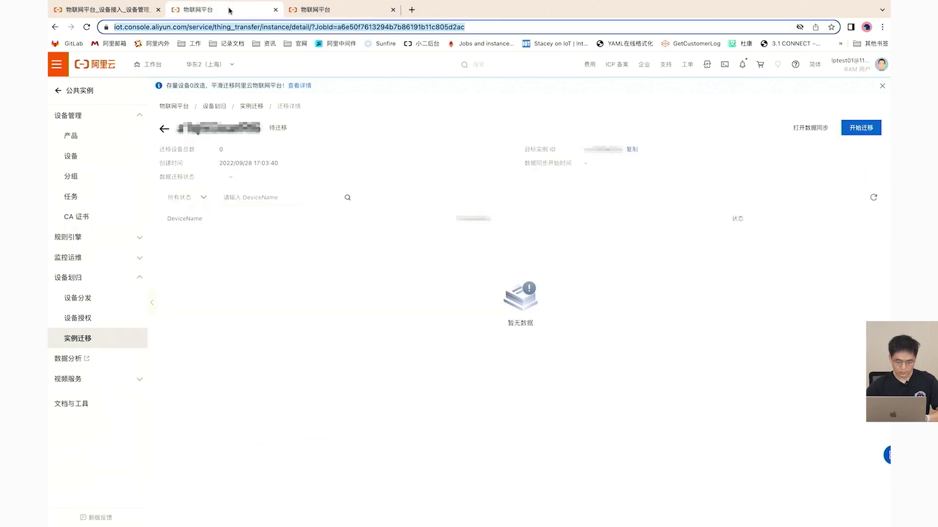
click(72, 156)
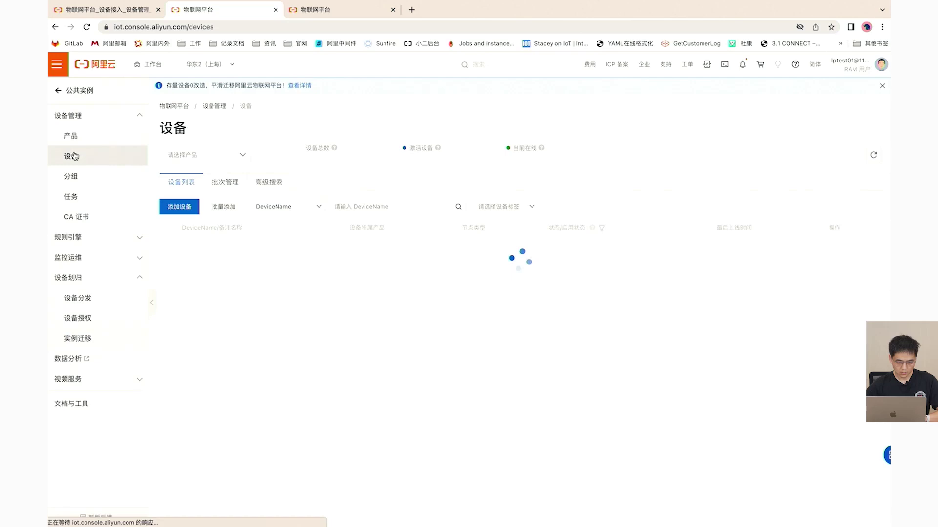
click(234, 155)
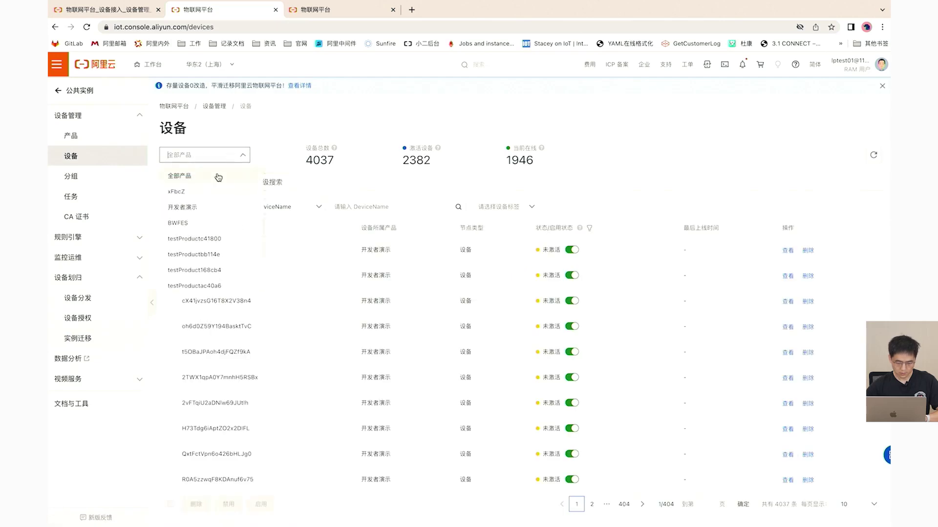
click(197, 207)
click(329, 201)
text(re)
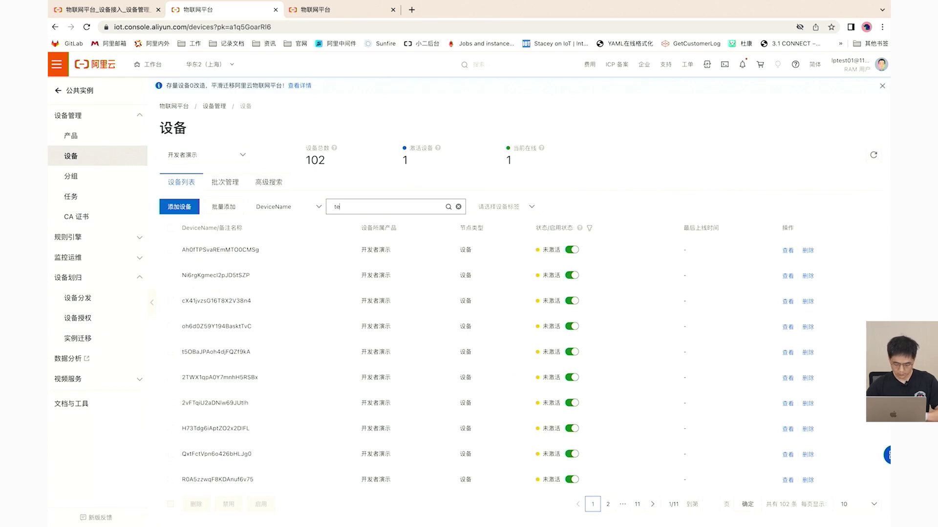
key(Return)
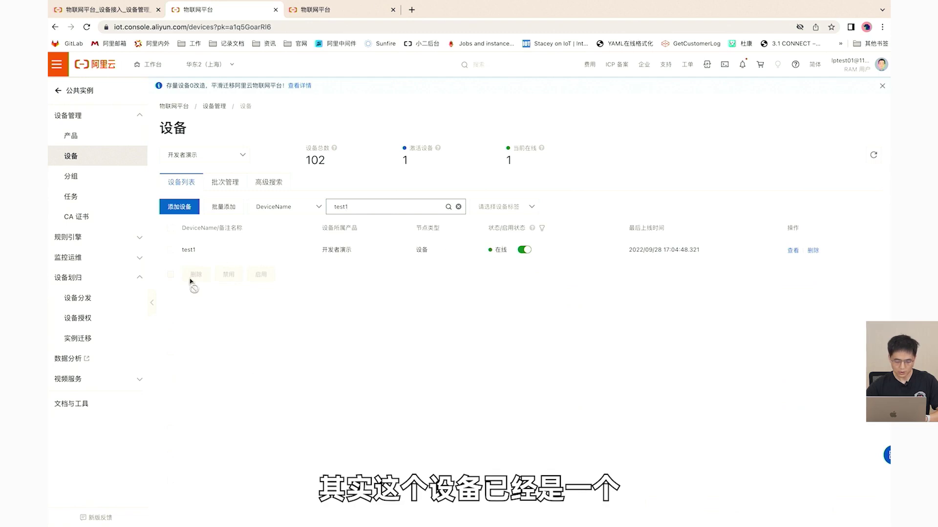
Open the newest migration task's details and set up a grey migration (灰度迁移) with test1 as the manually selected device
click(78, 339)
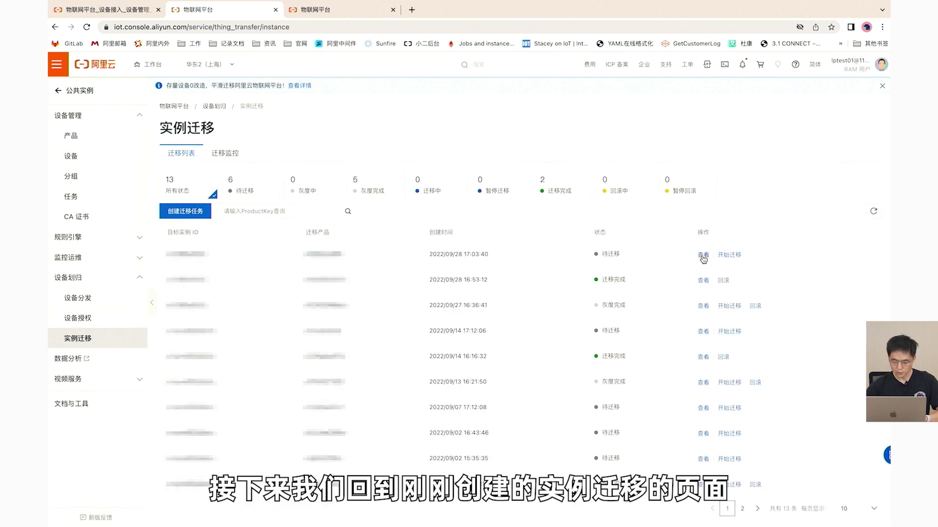
click(703, 256)
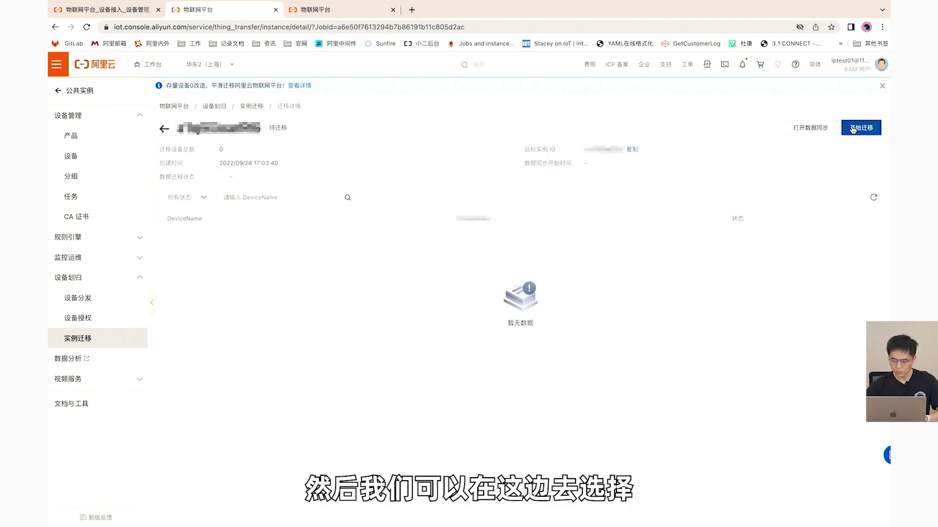
click(853, 130)
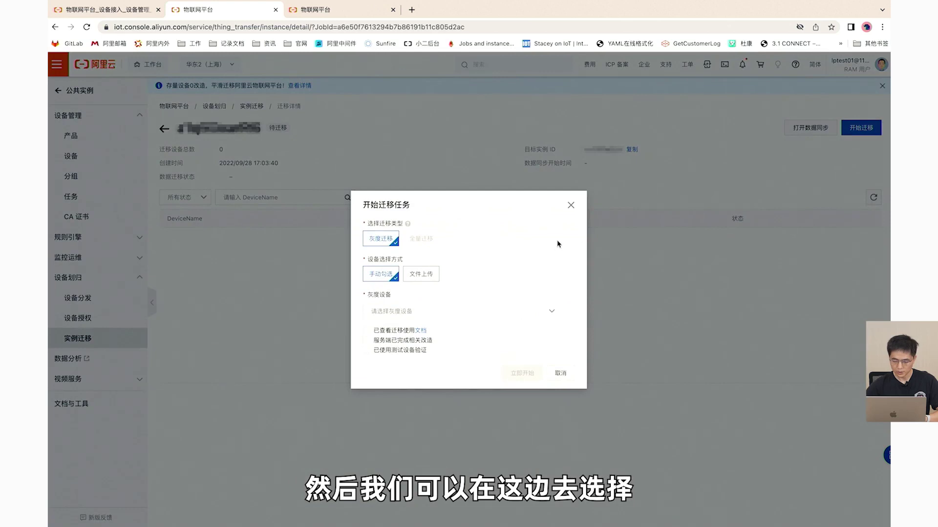
click(397, 311)
click(550, 122)
text(test1)
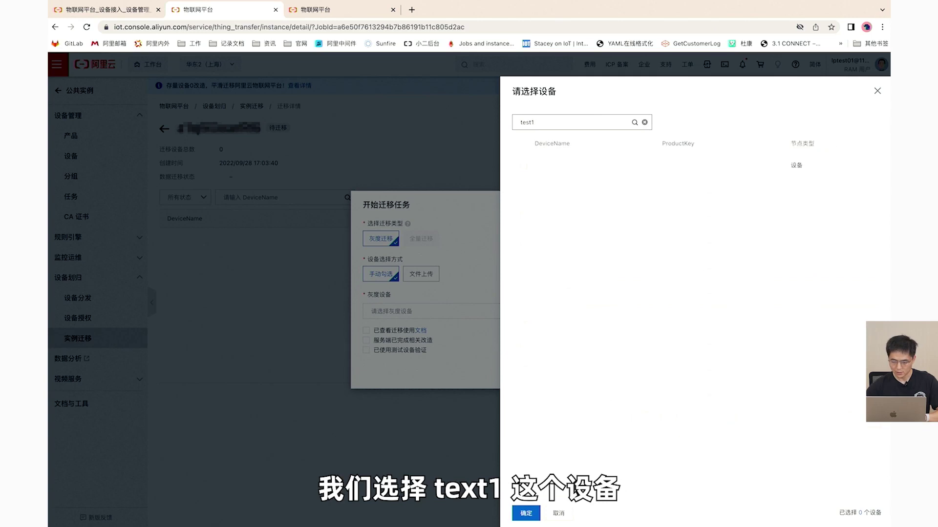
click(523, 145)
click(525, 512)
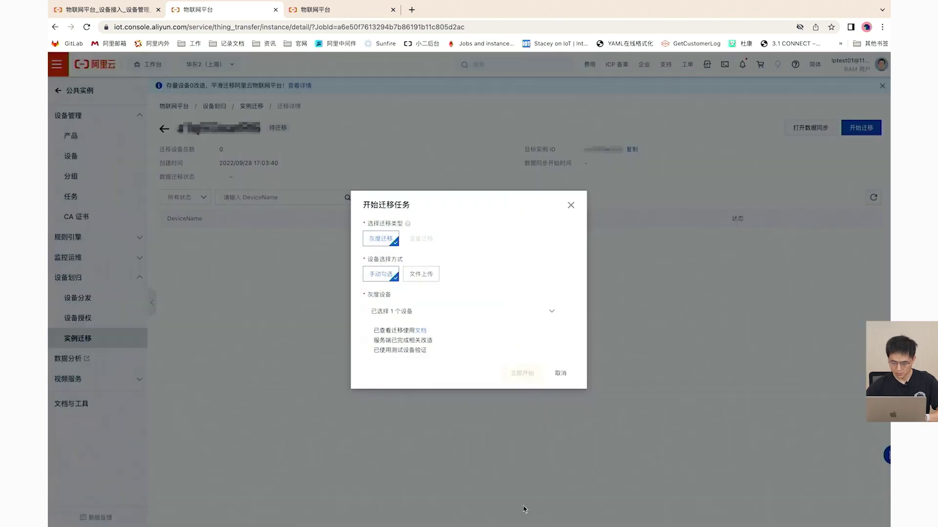
Accept all the migration prerequisites, start the grey migration immediately and refresh the task's device list
click(367, 331)
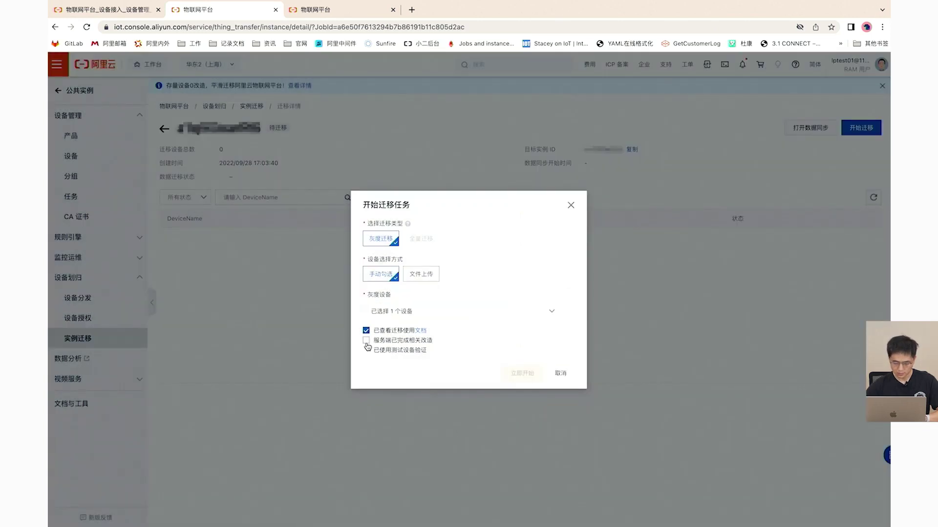
click(366, 350)
click(521, 374)
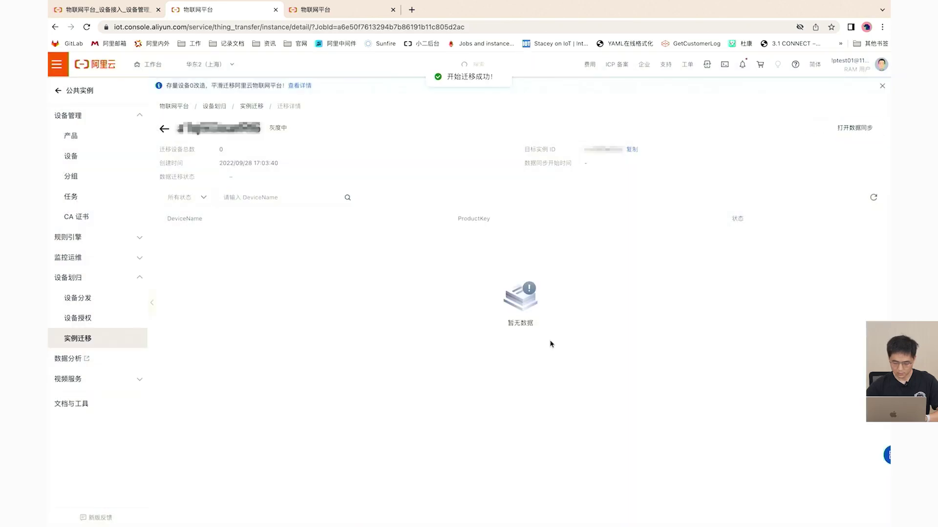
click(873, 198)
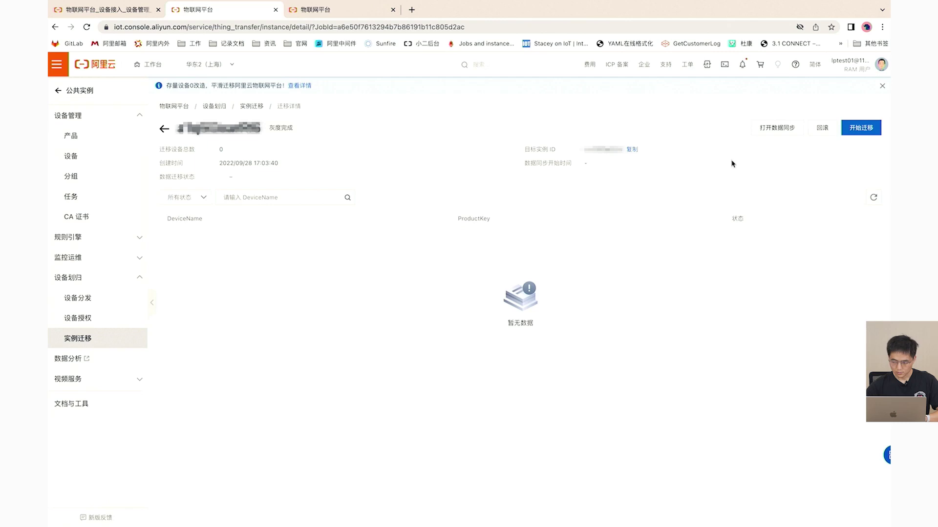
click(873, 197)
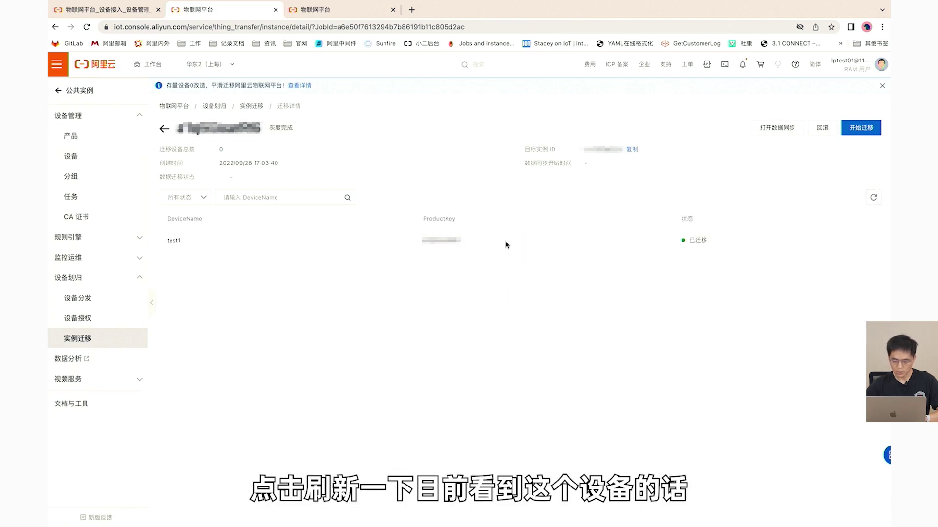
Check the simulator's device log, and examine test1's status in the enterprise instance's device list
click(315, 9)
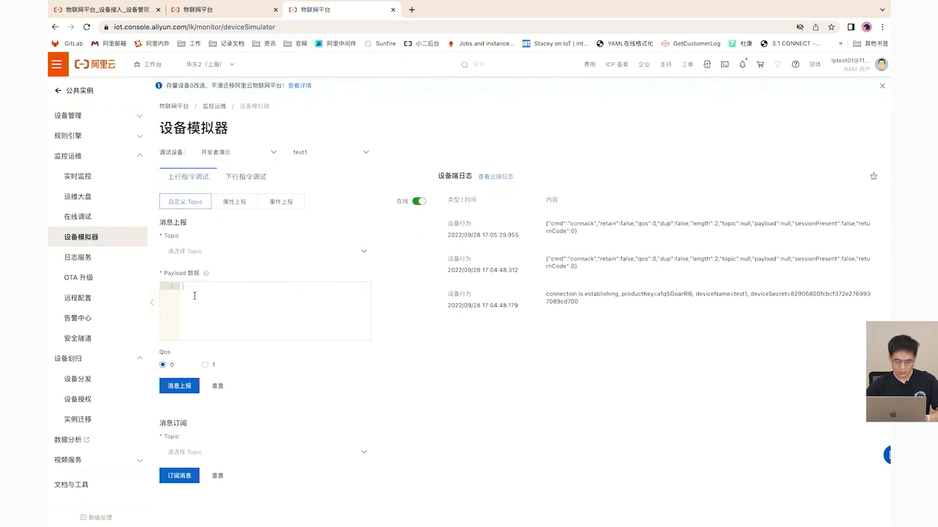
click(224, 10)
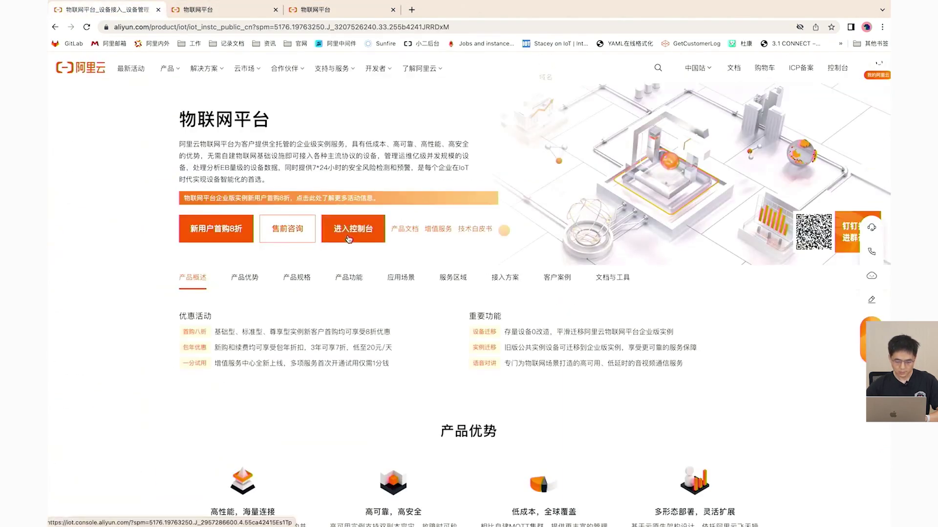
click(274, 210)
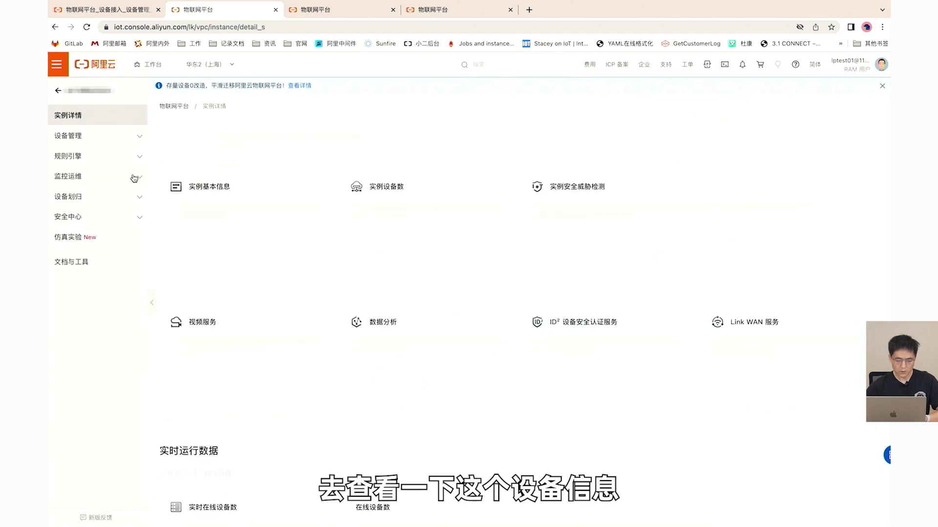
click(98, 137)
click(72, 177)
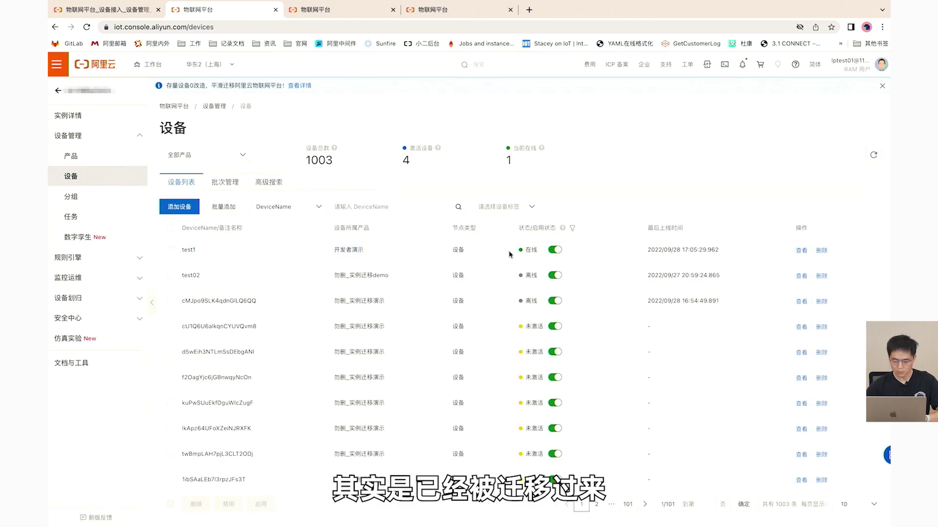
drag(522, 250, 551, 251)
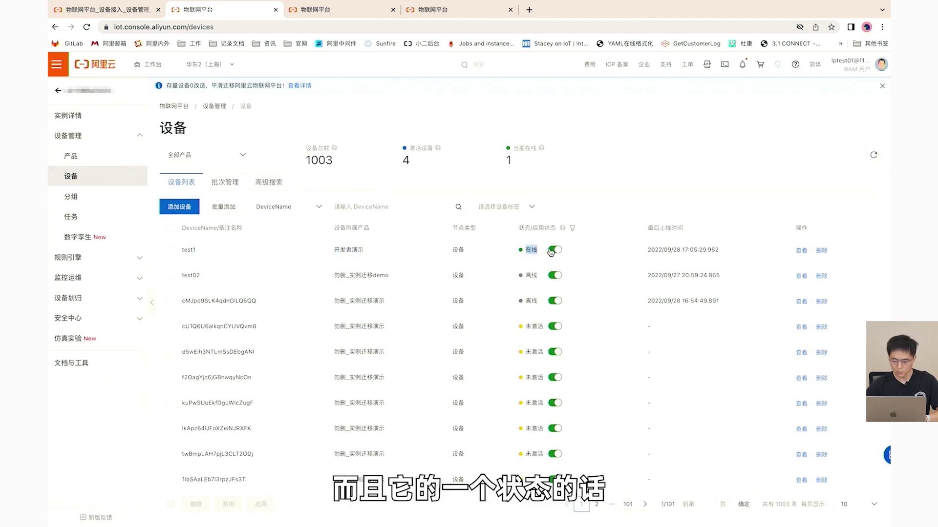
Open test1's details in the enterprise instance and examine its thing model running status (物模型数据)
click(801, 250)
click(270, 182)
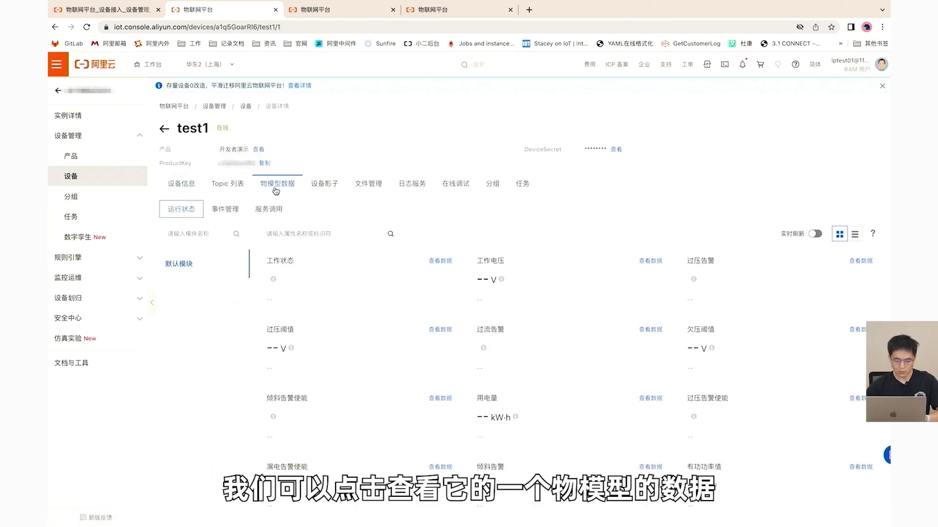
scroll(337, 268, down, 3)
scroll(337, 270, up, 2)
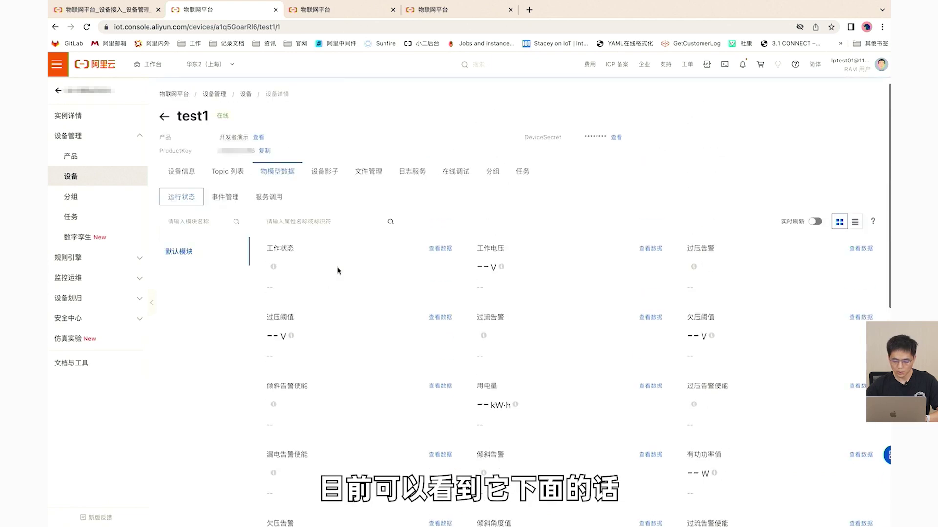
Report the property 工作状态 (LightStatus) as 打开-1 from test1 in the device simulator
click(356, 9)
click(433, 16)
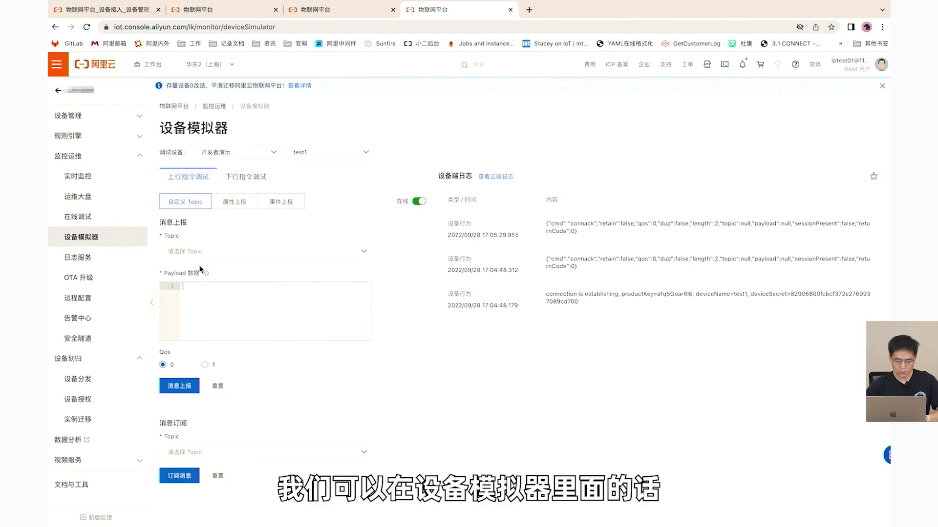
click(243, 203)
click(219, 261)
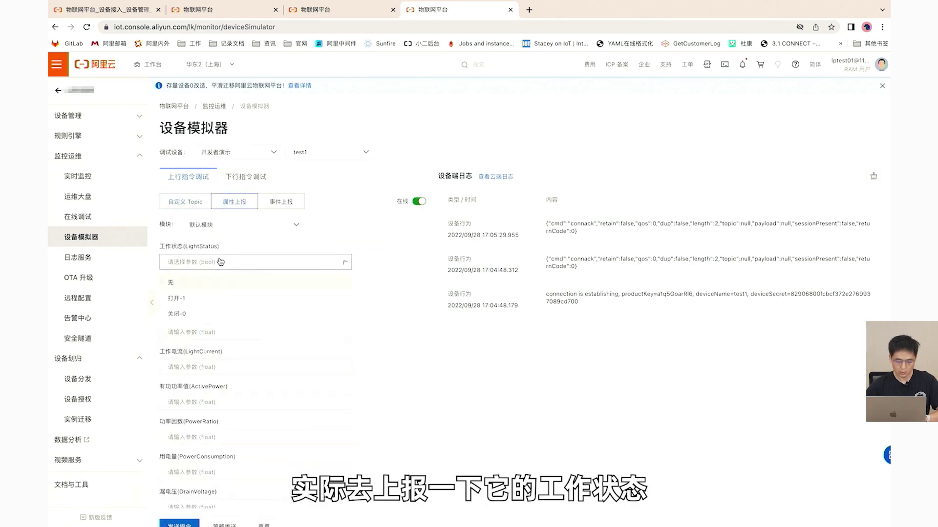
click(193, 307)
scroll(195, 309, down, 3)
click(180, 523)
Reload test1's details in the enterprise instance, check its thing model data for 工作状态, and close the surplus tabs
click(238, 12)
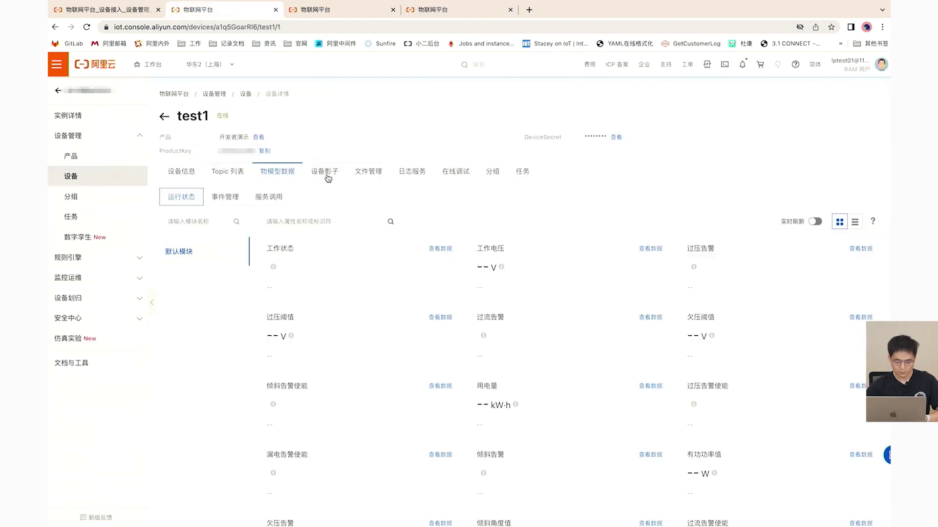
click(86, 27)
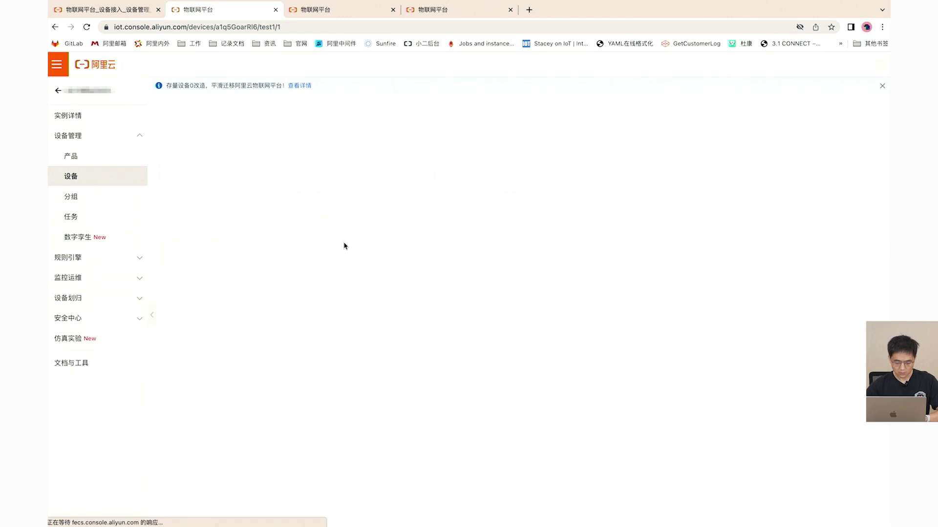
click(272, 184)
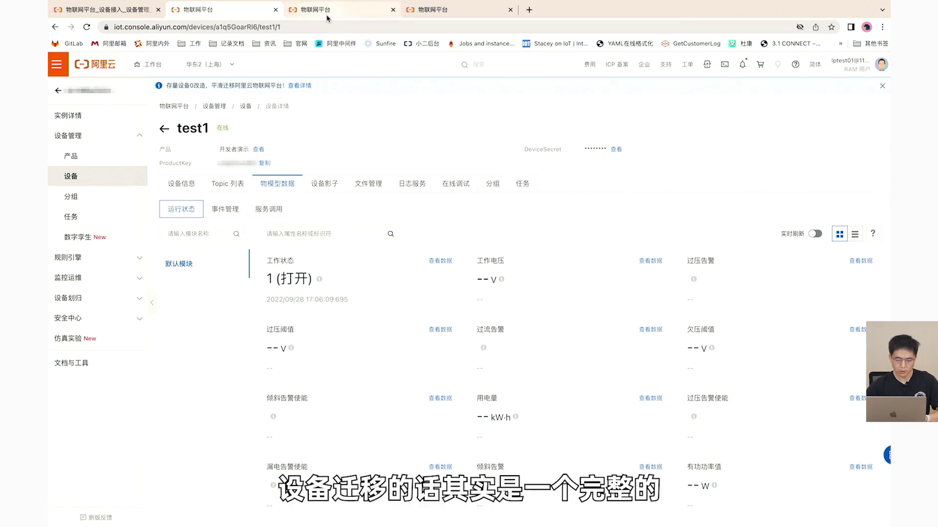
key(super+w)
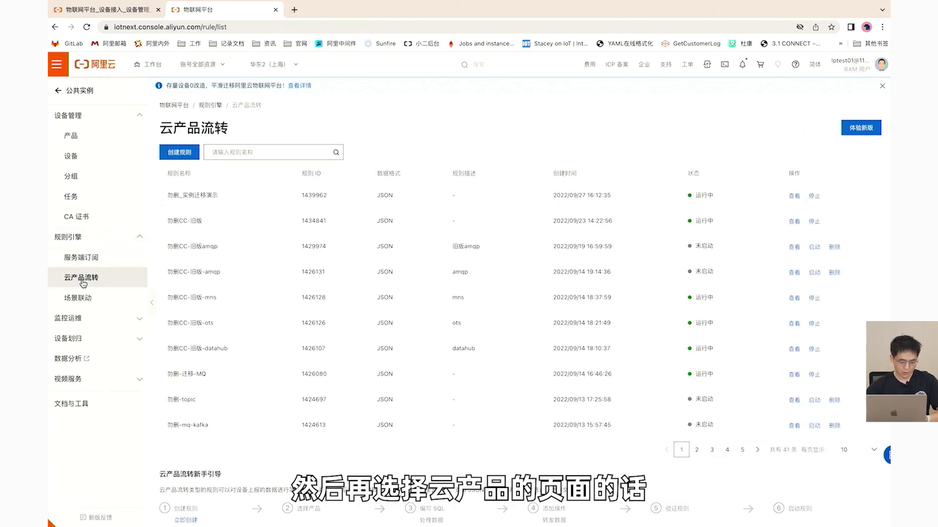
Create a cloud product forwarding rule named 开发者演示 in JSON format covering 账号全部资源, and open it for editing
click(179, 152)
click(409, 244)
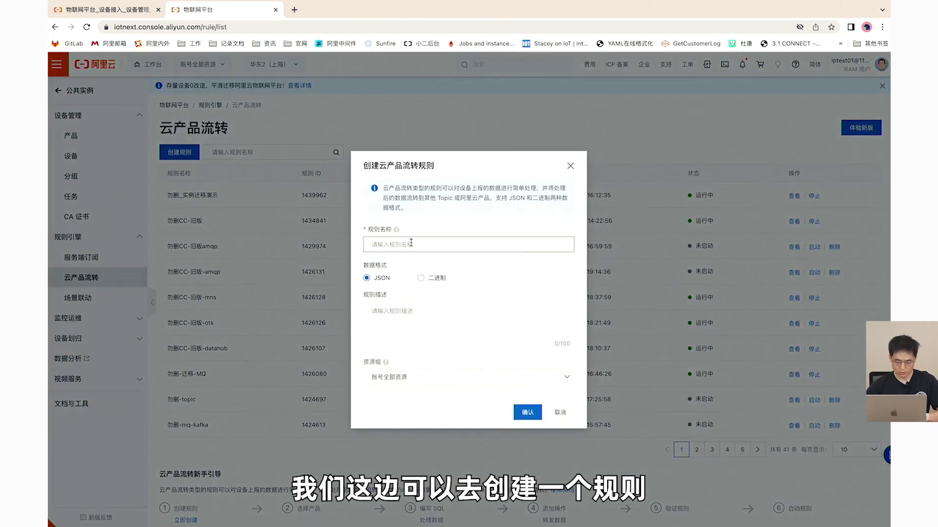
text(kai)
key(BackSpace)
key(BackSpace)
key(BackSpace)
text(k)
key(BackSpace)
text(开发者y)
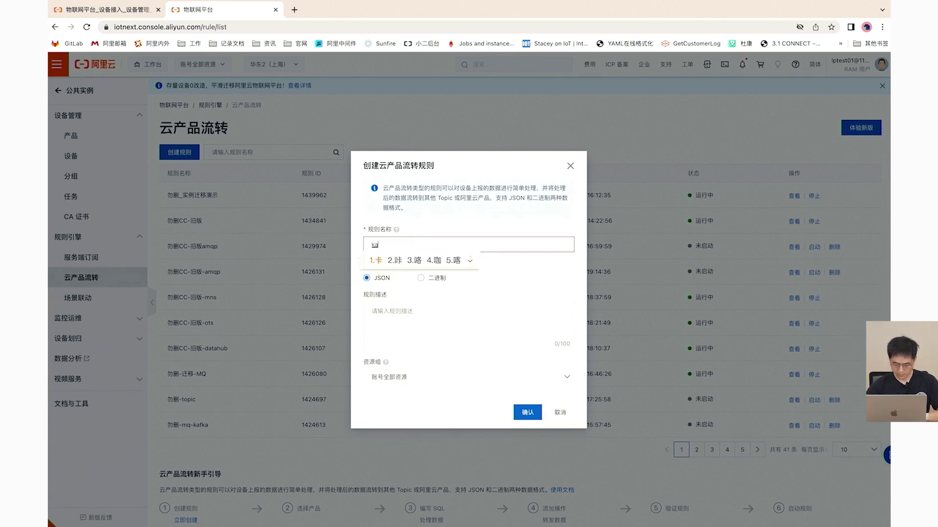
text(anshi)
key(space)
click(436, 345)
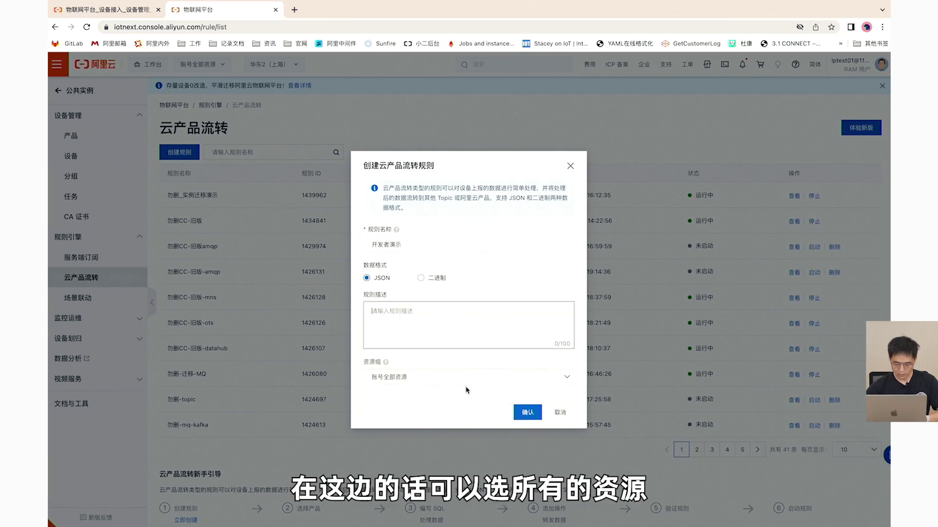
click(527, 412)
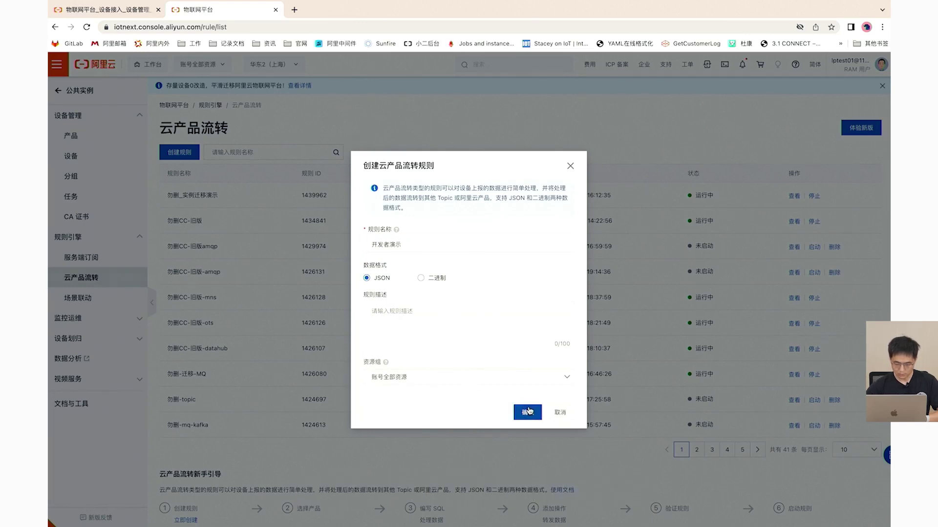
click(523, 306)
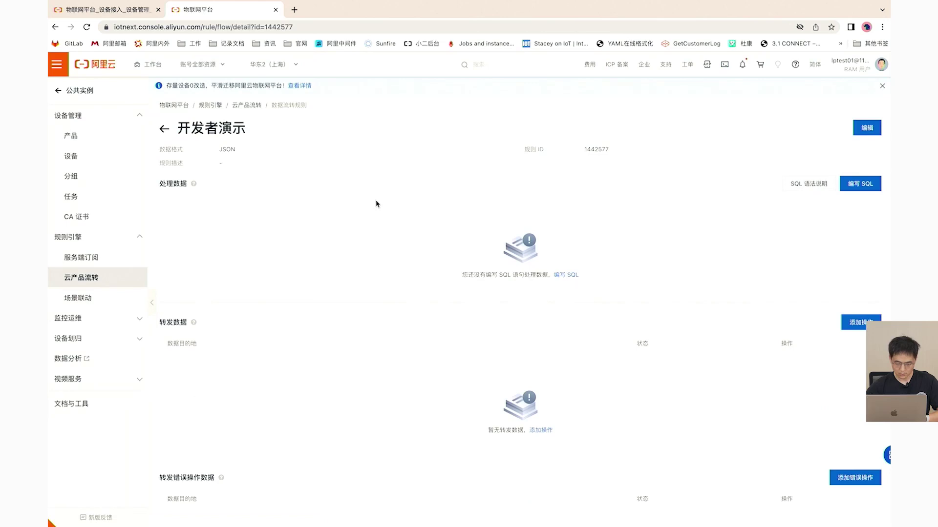
Start writing the rule's SQL and set its query field (字段) to *
click(858, 187)
click(414, 245)
text(*)
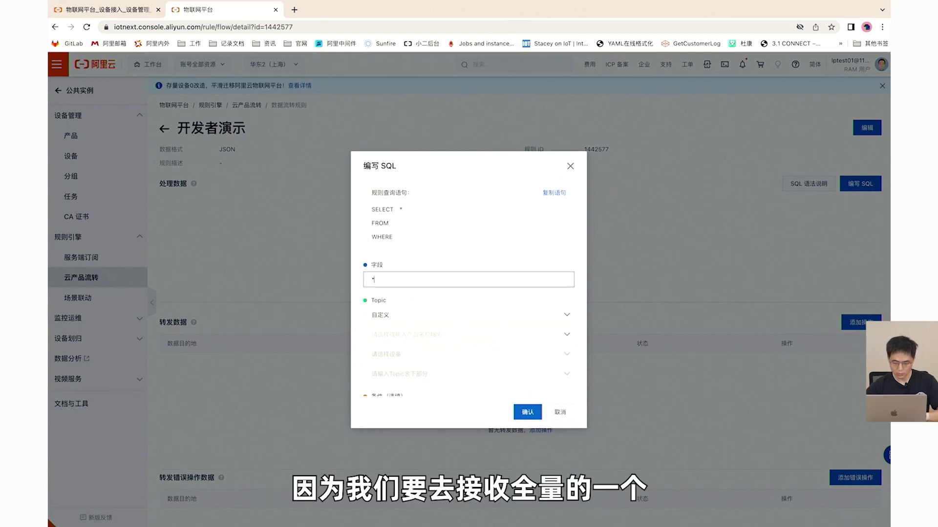
drag(371, 193, 403, 239)
click(404, 239)
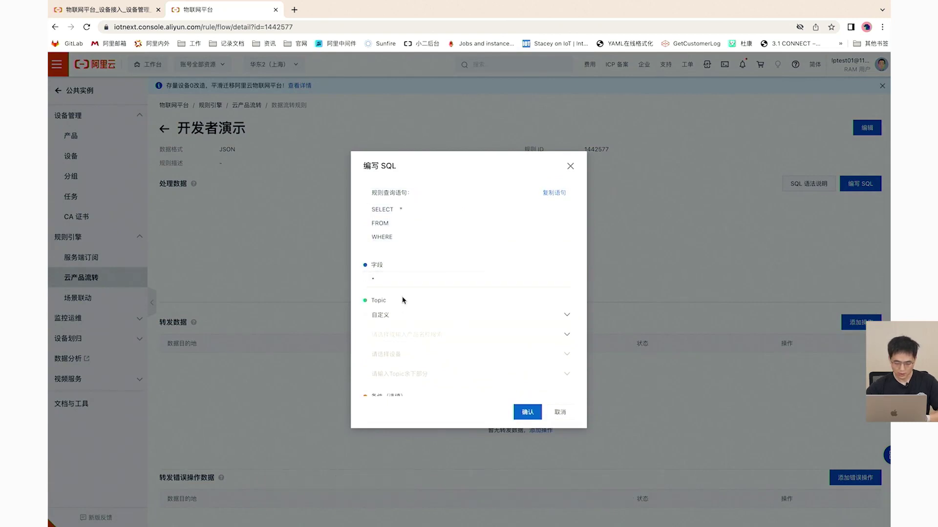
scroll(402, 303, down, 1)
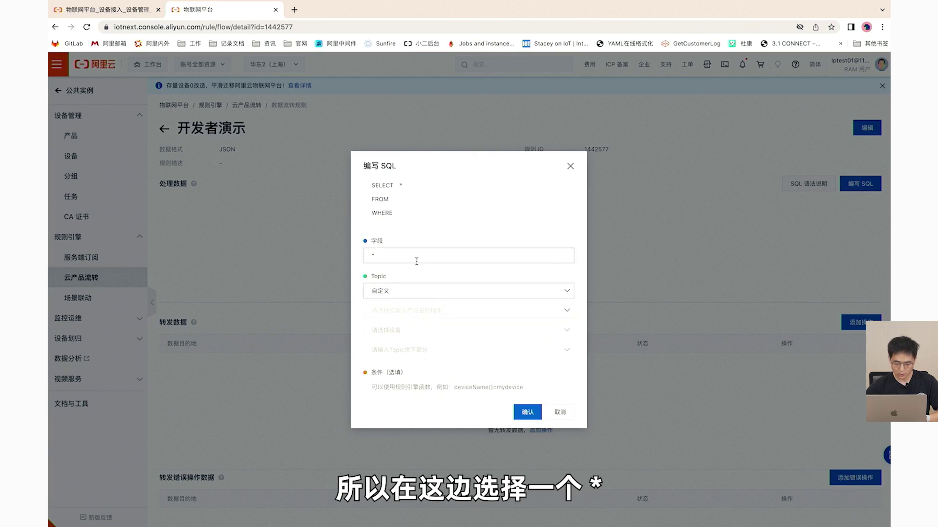
Set the SQL topic to 任务事件, 实例迁移事件 and 全部任务(+), and save the statement
click(398, 292)
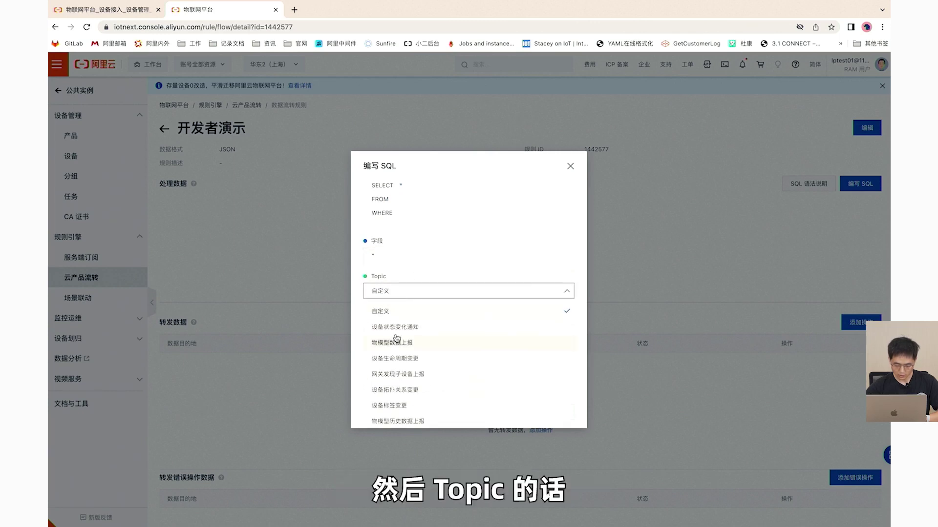
scroll(397, 352, down, 3)
click(388, 415)
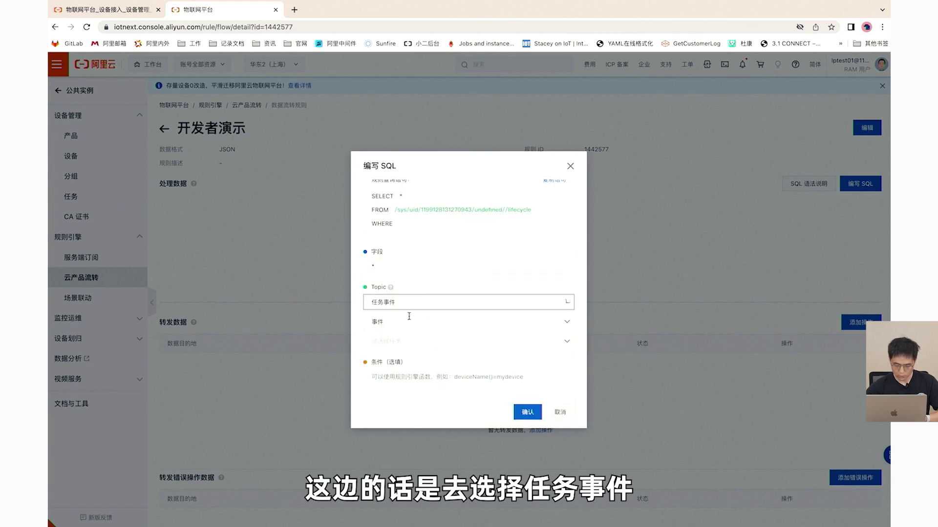
click(402, 321)
click(401, 358)
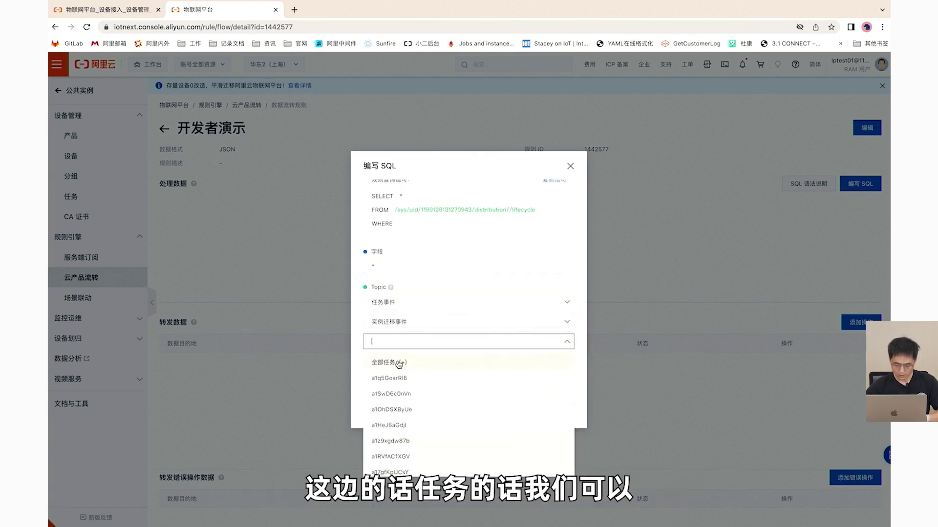
click(397, 364)
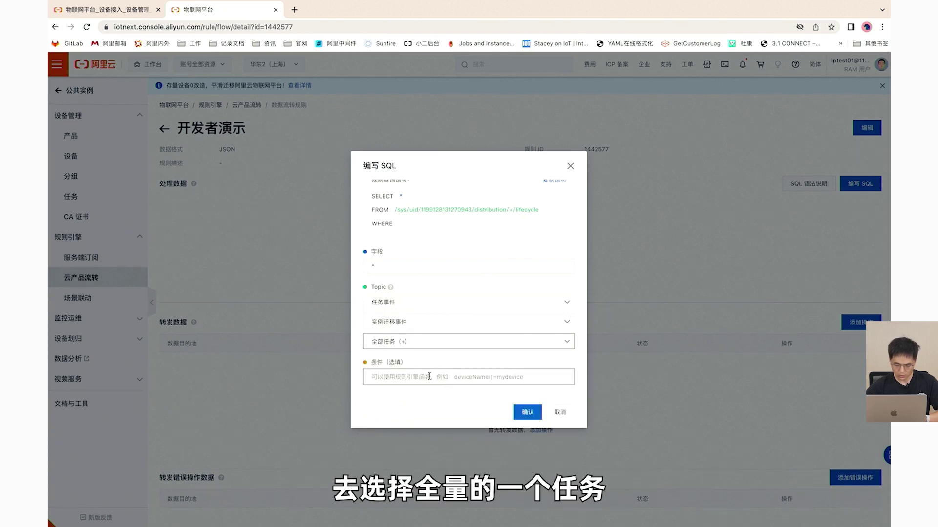
click(532, 412)
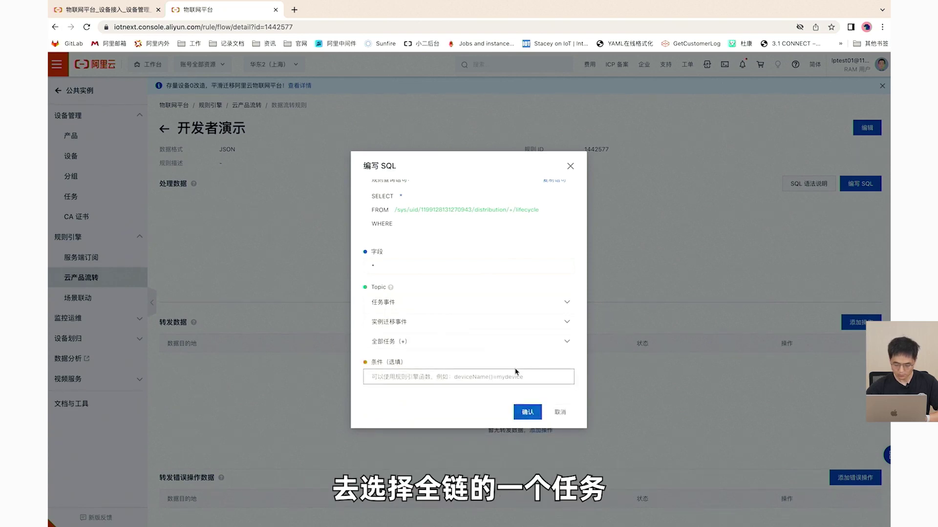
Add a data forwarding action that publishes to the AMQP server-side subscription consumer group 勿删_实例迁移演示
scroll(391, 262, down, 2)
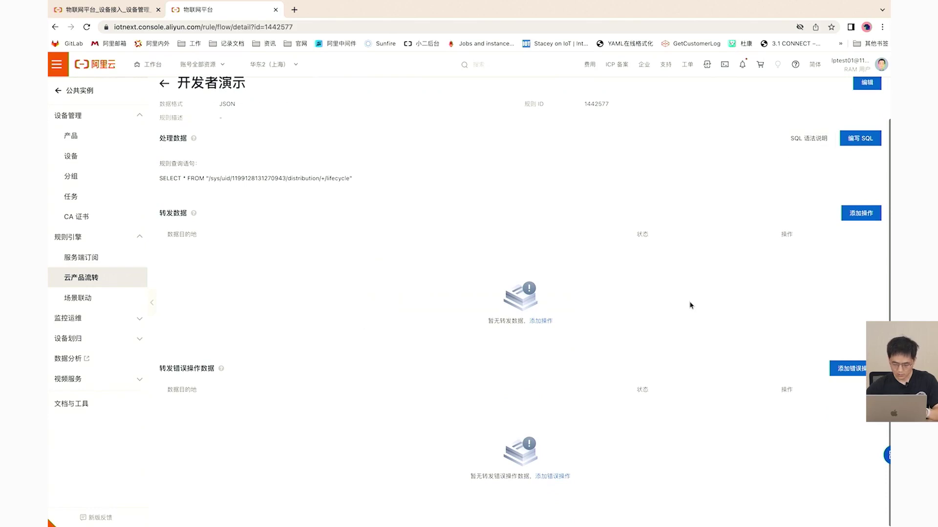
click(861, 213)
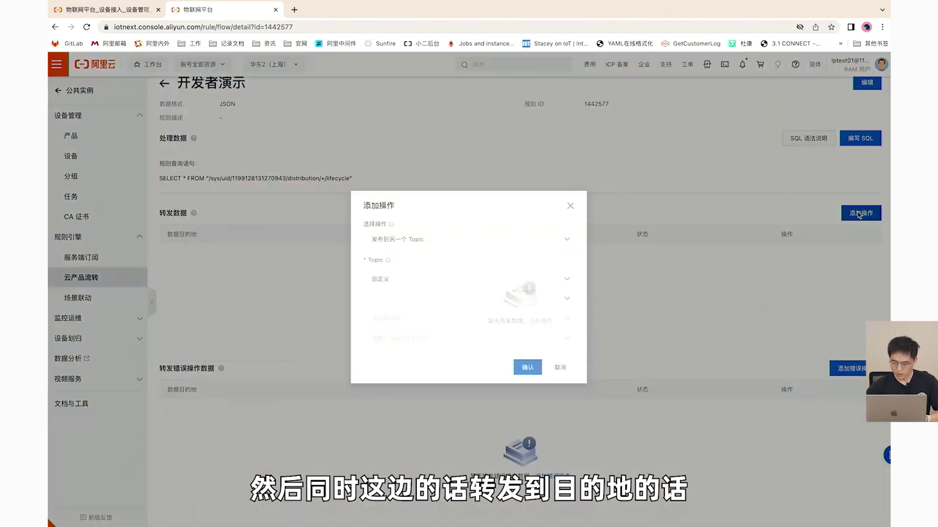
click(447, 242)
click(425, 279)
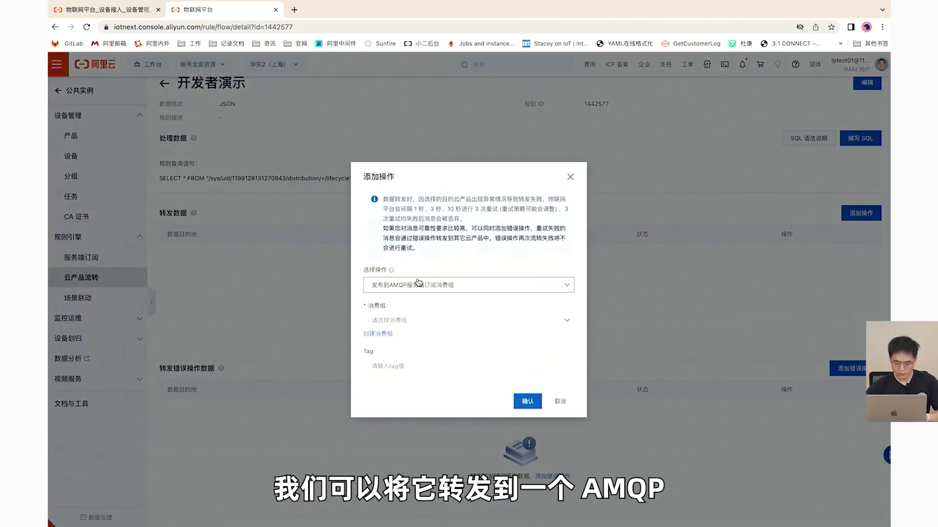
click(415, 319)
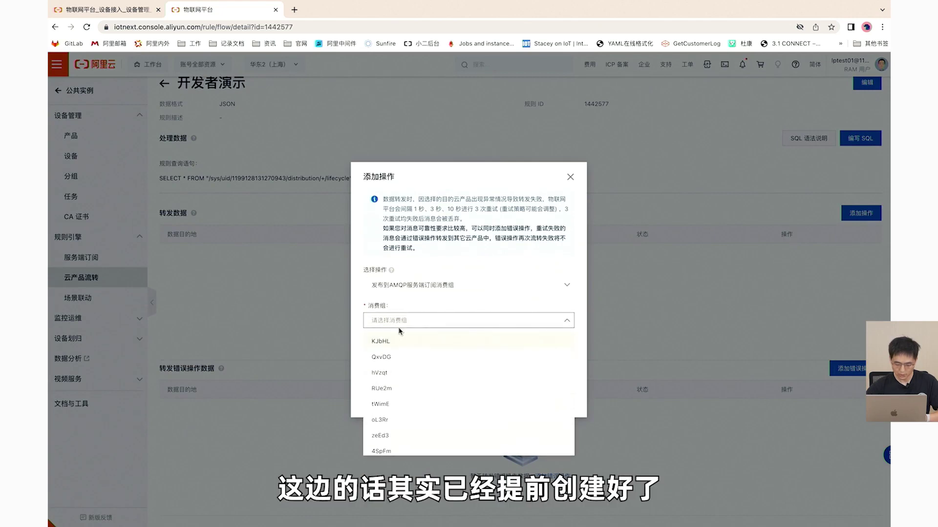
text(实例)
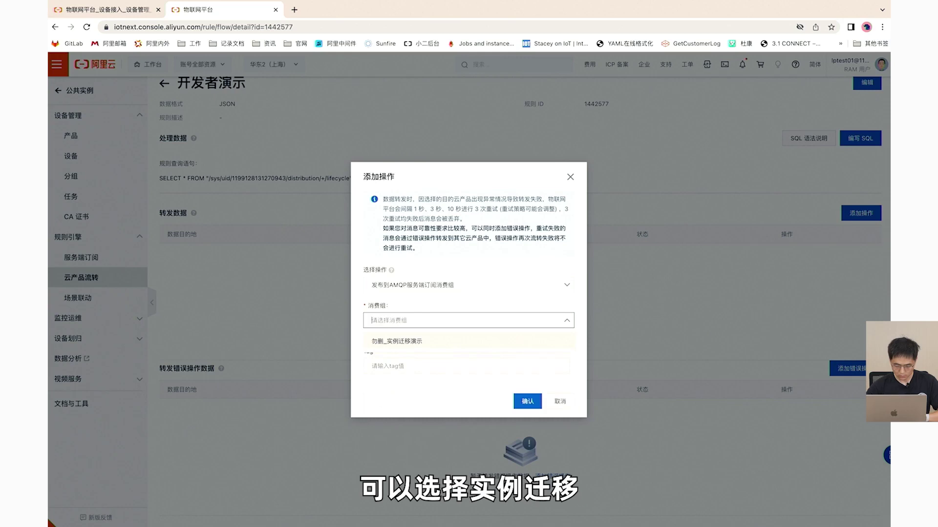
click(391, 342)
click(528, 402)
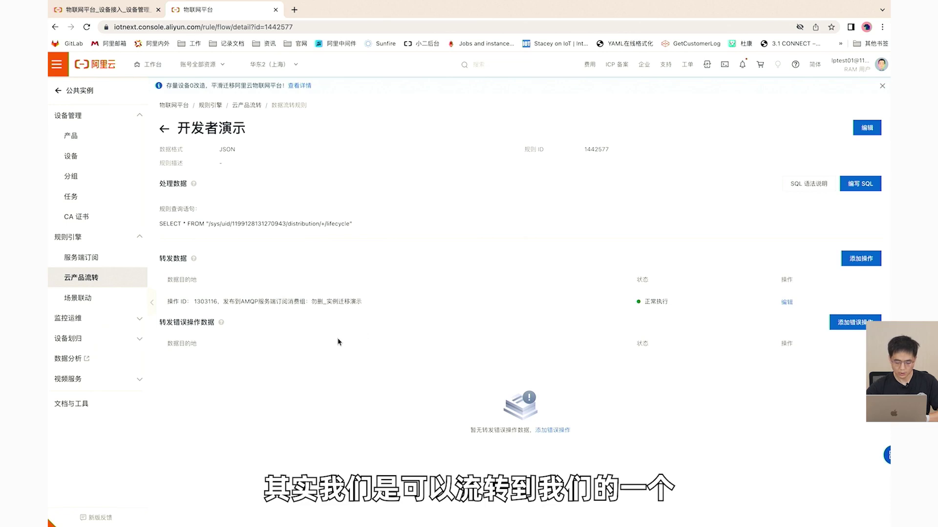
drag(230, 302, 303, 301)
click(355, 302)
click(307, 300)
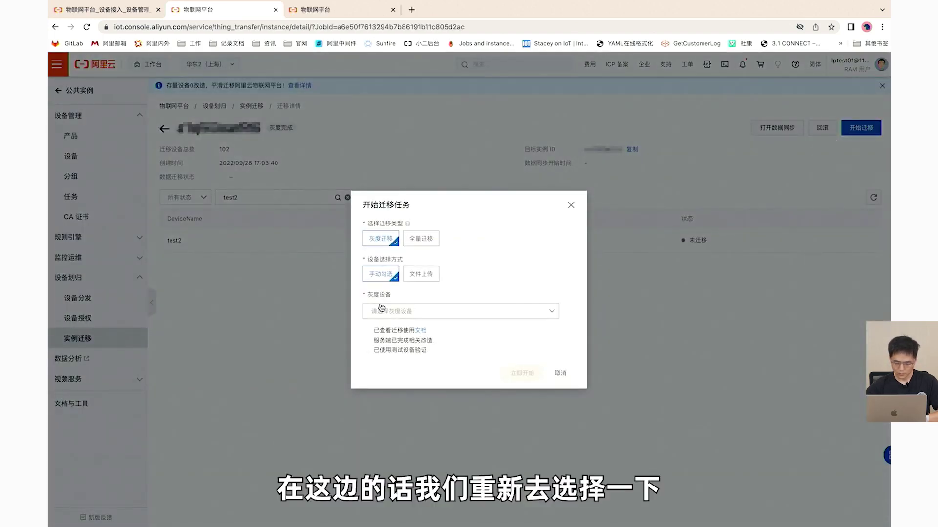
Search the device list of the 灰度迁移 task for test2 and select that device
click(394, 313)
text(terst)
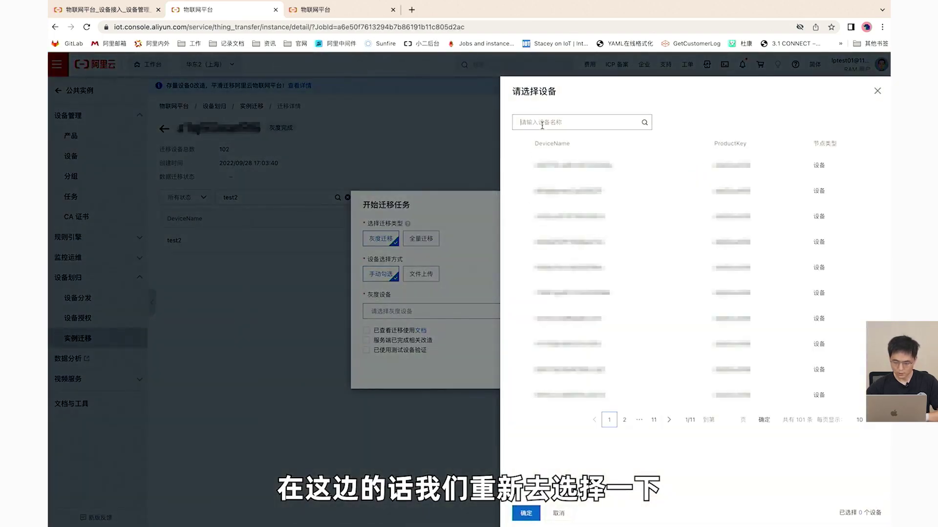
key(BackSpace)
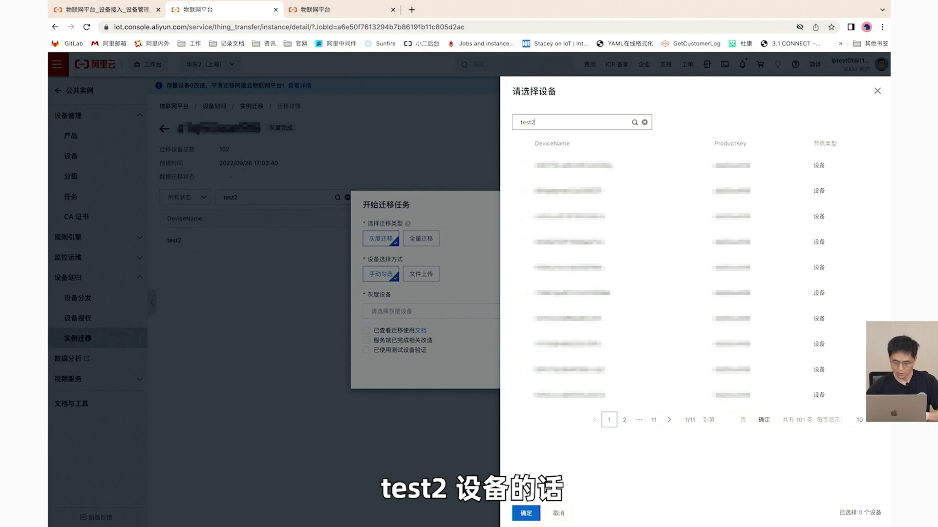
key(Return)
click(523, 144)
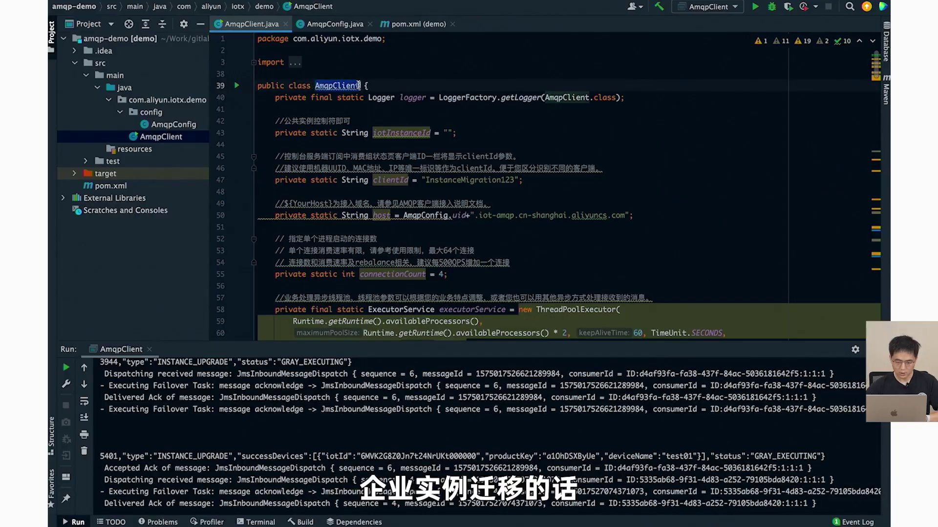
Switch to the IDE and examine AmqpClient.java, including the processMessage lines that print each received message's topic, ID and content
click(359, 86)
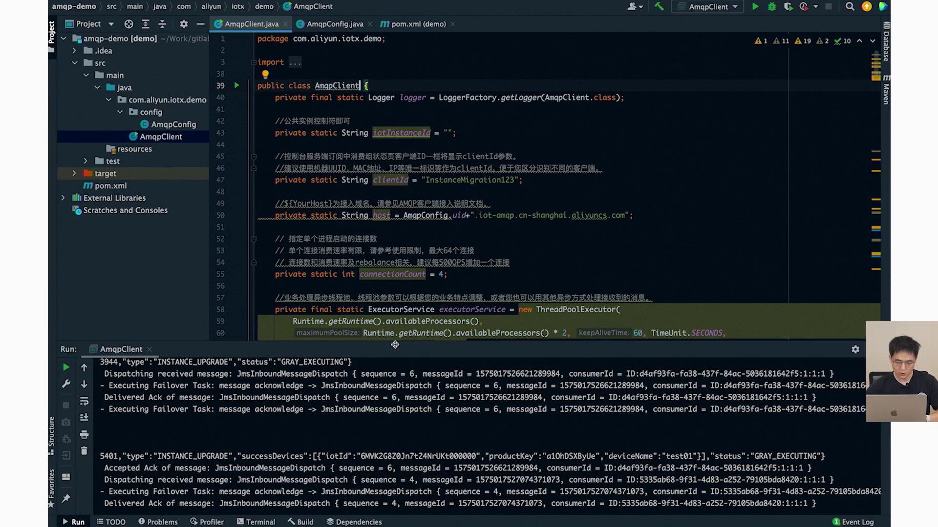
drag(394, 346, 395, 364)
click(371, 157)
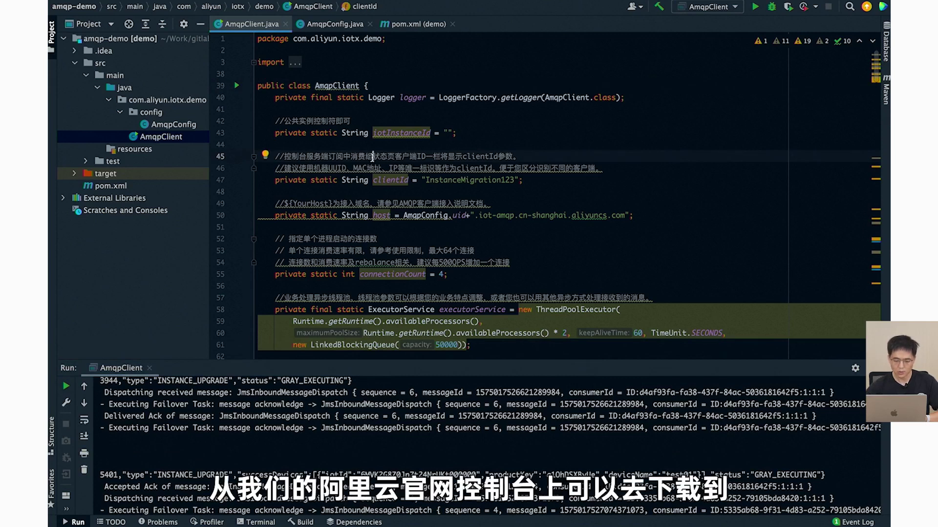
click(333, 147)
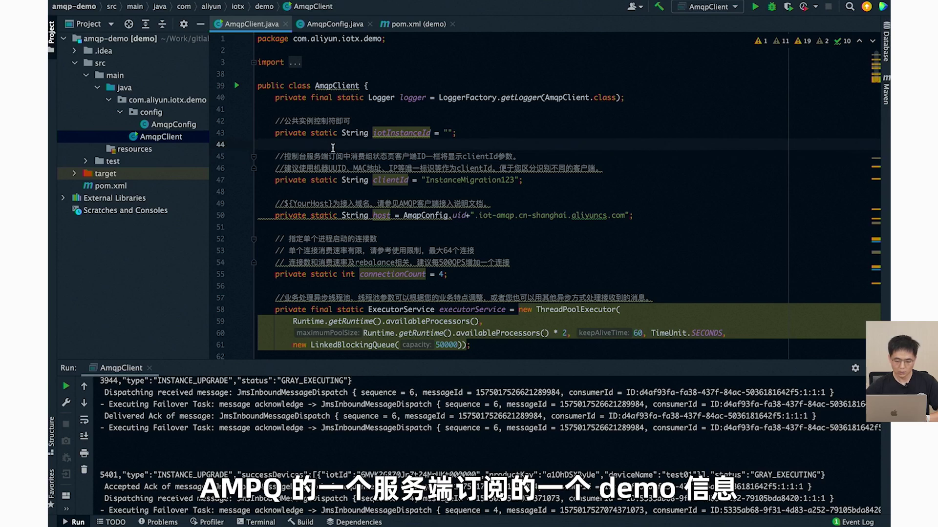
scroll(332, 148, down, 12)
scroll(333, 148, up, 3)
scroll(332, 148, down, 15)
scroll(333, 148, down, 2)
drag(311, 92, 308, 115)
click(467, 150)
scroll(469, 148, up, 1)
click(481, 149)
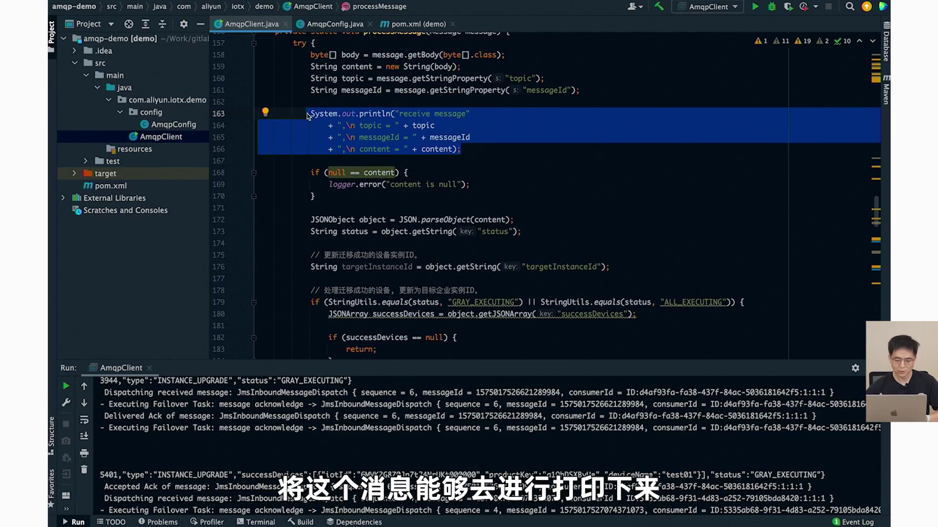
Run AmqpClient.main() to start the AMQP consumer
scroll(307, 116, up, 12)
scroll(308, 116, up, 20)
click(236, 213)
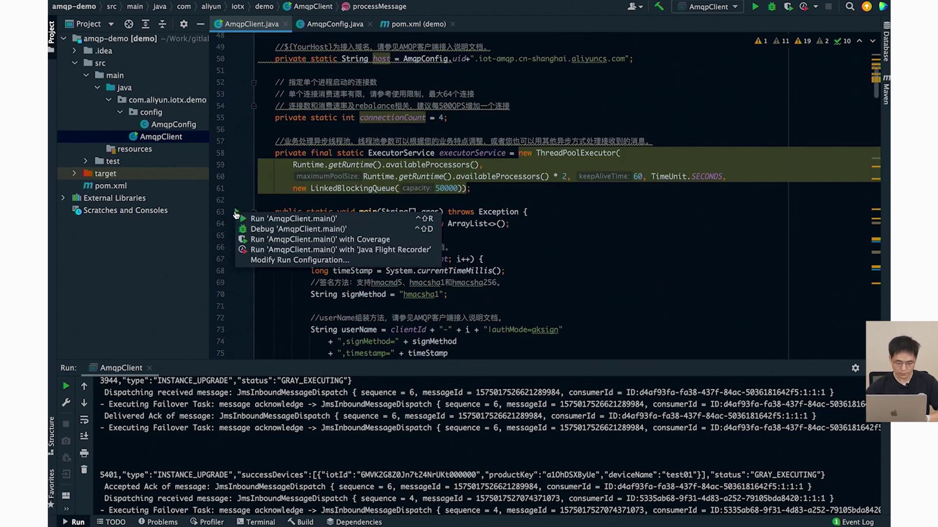
click(289, 219)
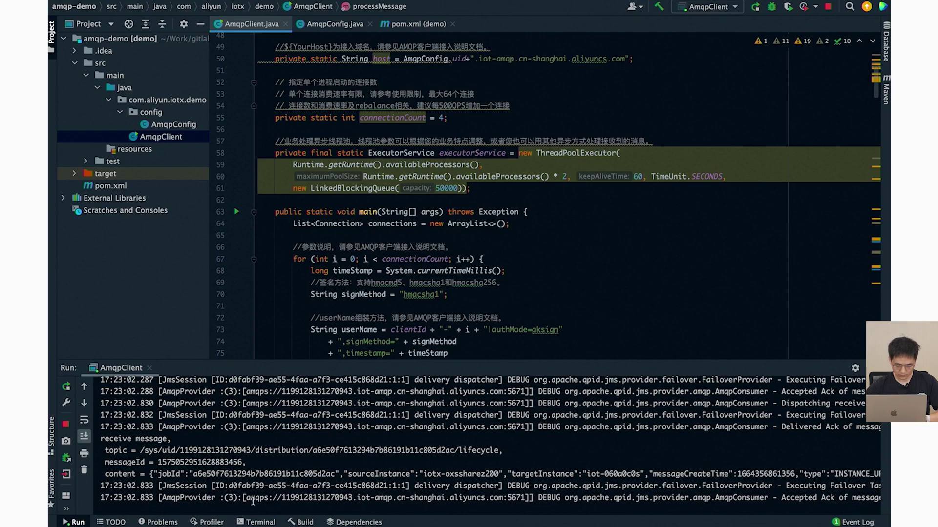
Return to the browser, confirm test2 as the 灰度设备, accept the required acknowledgements and start the migration
key(super+r)
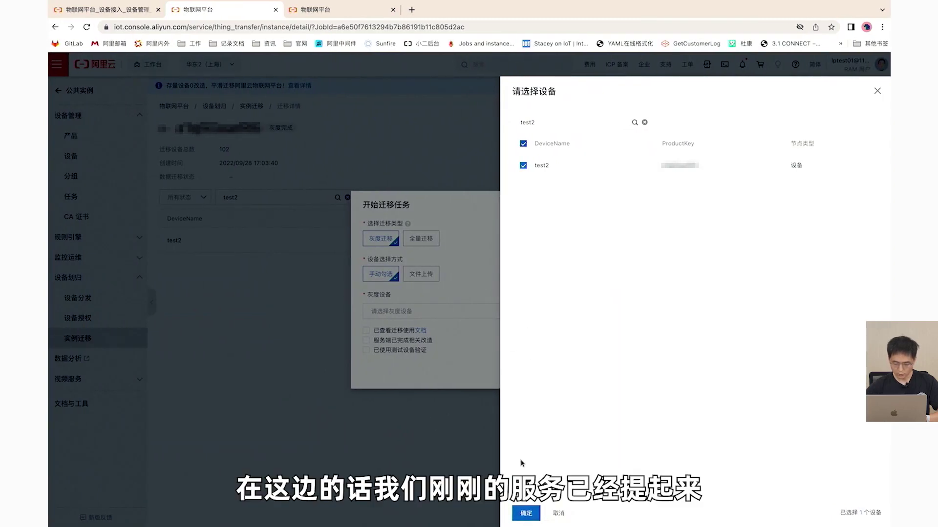
click(526, 513)
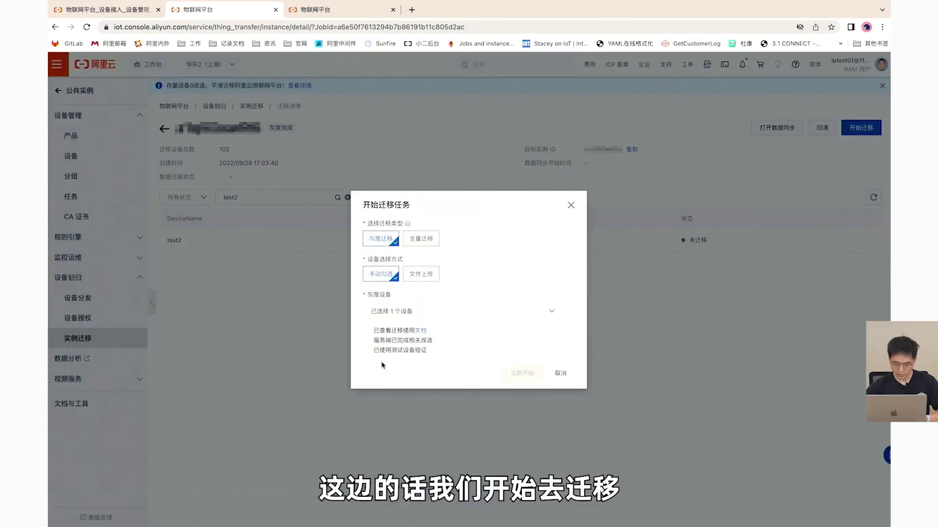
click(366, 340)
click(366, 350)
click(522, 373)
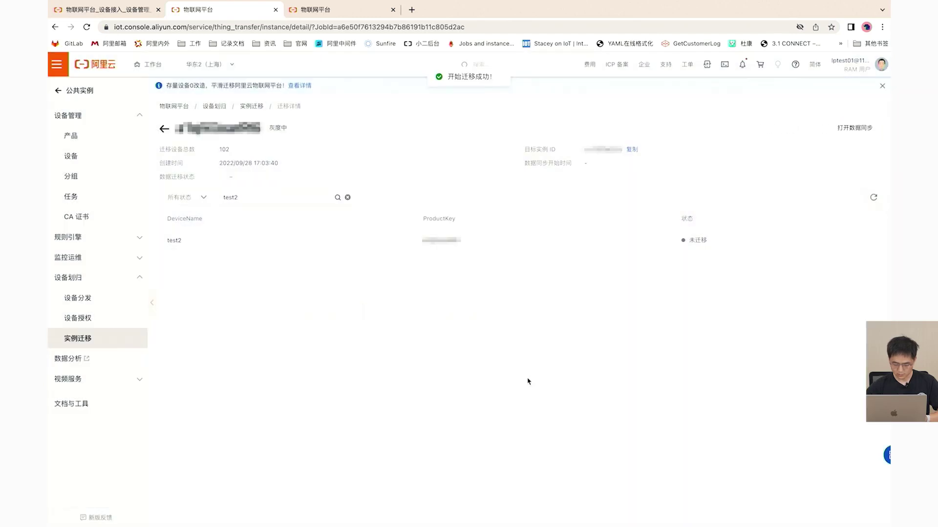
Check test2's migration status, and search AmqpClient's run output in the IDE for test2
click(295, 198)
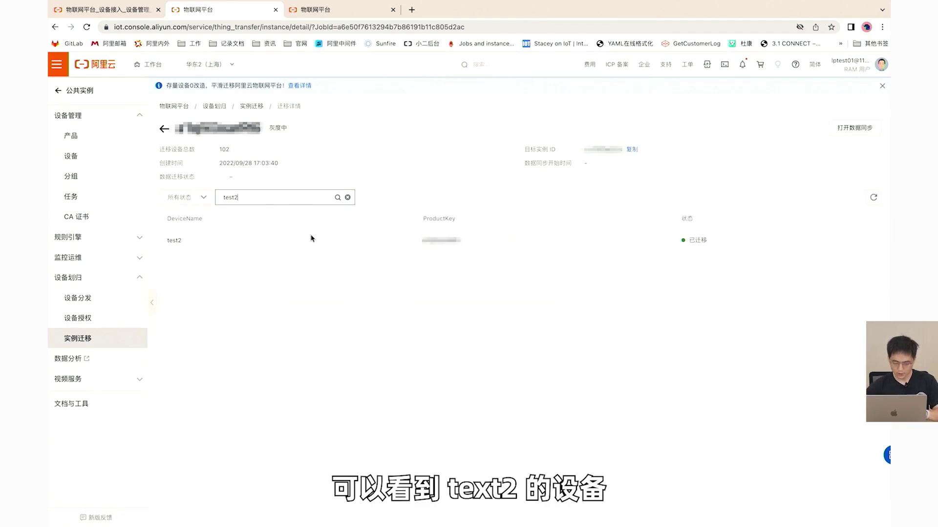
key(ctrl+Right)
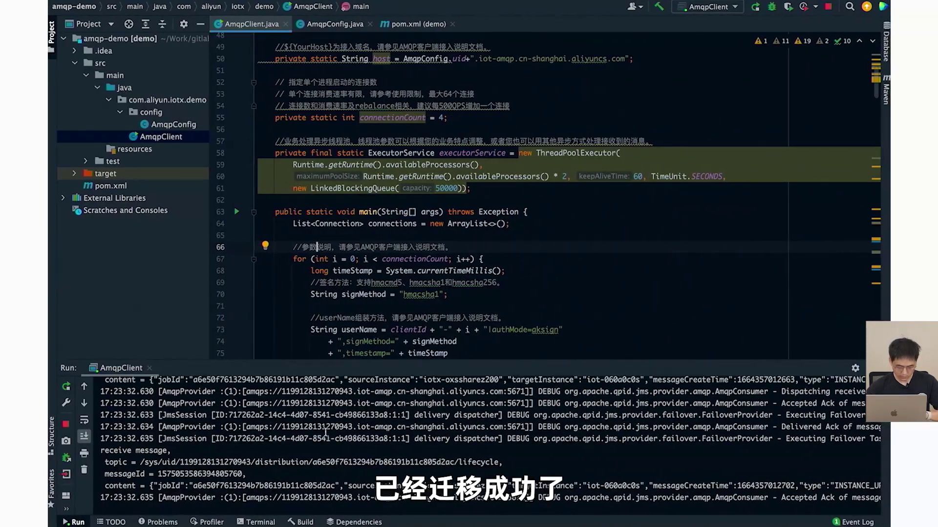
key(super+f)
text(test2)
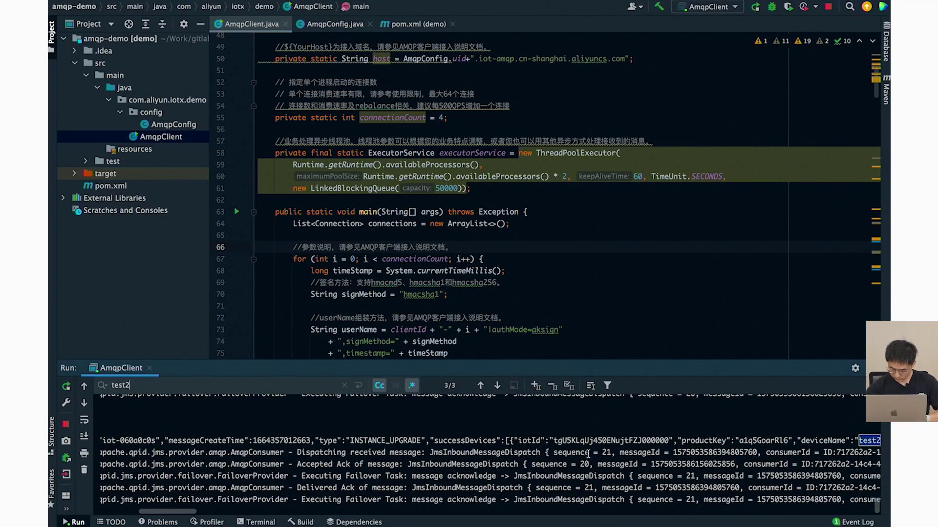
Examine the received lifecycle message in AmqpClient's run output, including its topic, source and target instances, and the test2 deviceName entry
scroll(513, 445, left, 10)
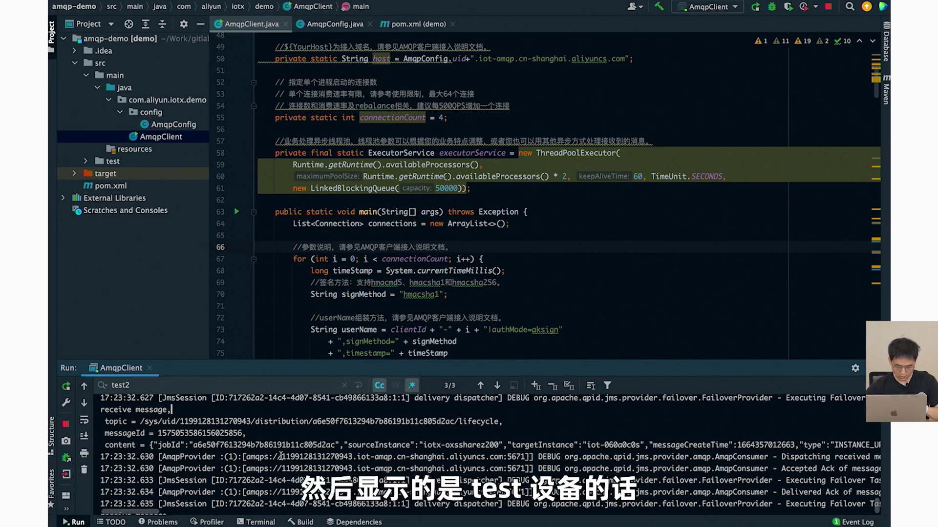
scroll(245, 445, right, 10)
scroll(281, 456, right, 5)
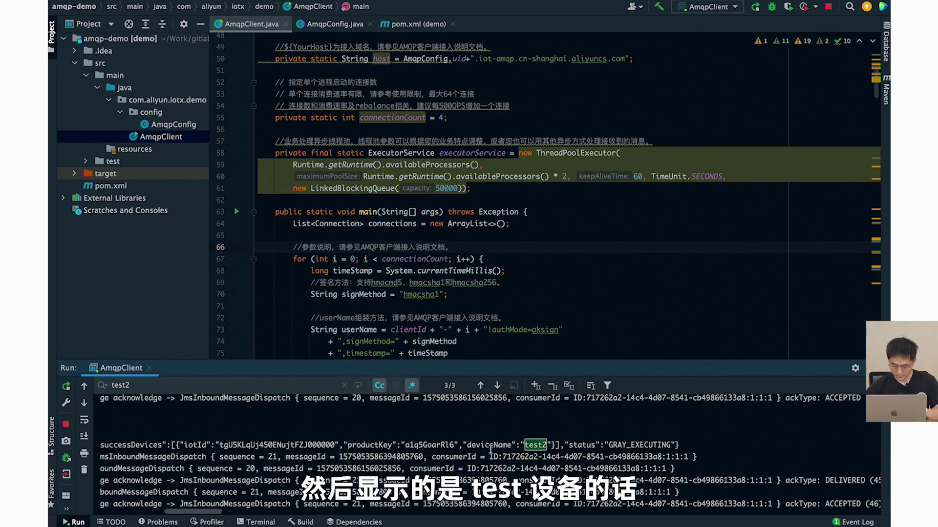
drag(467, 445, 554, 445)
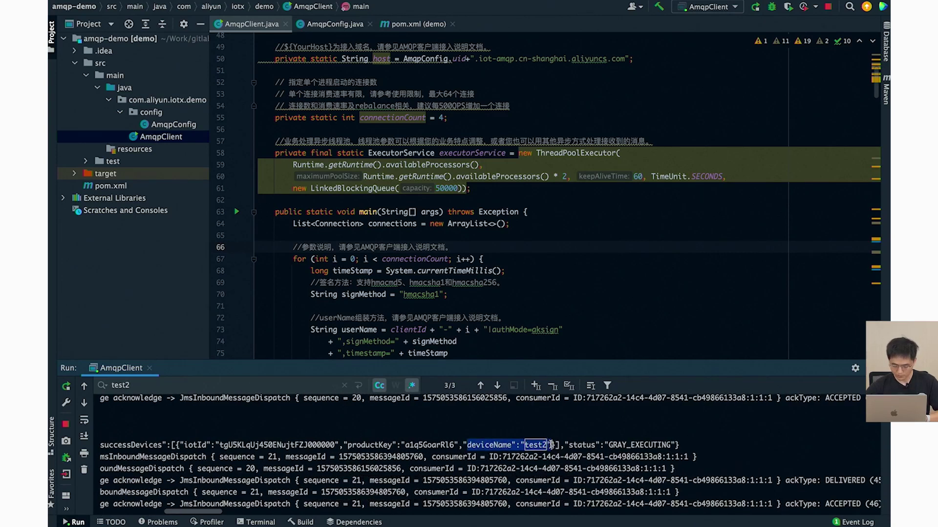
click(551, 445)
click(380, 238)
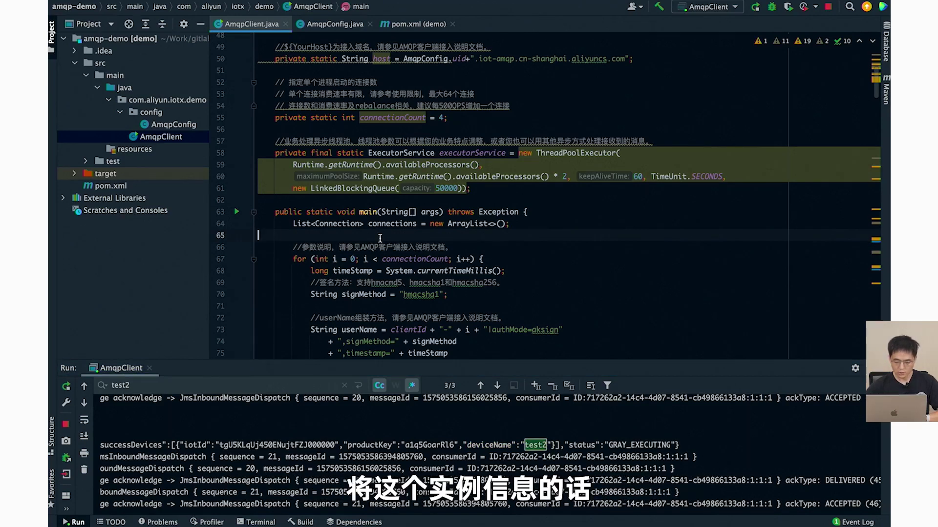
Switch to the browser, check the 设备模拟器 page for test1, and view the details of the 开发者演示 product in 公共实例
key(ctrl+Left)
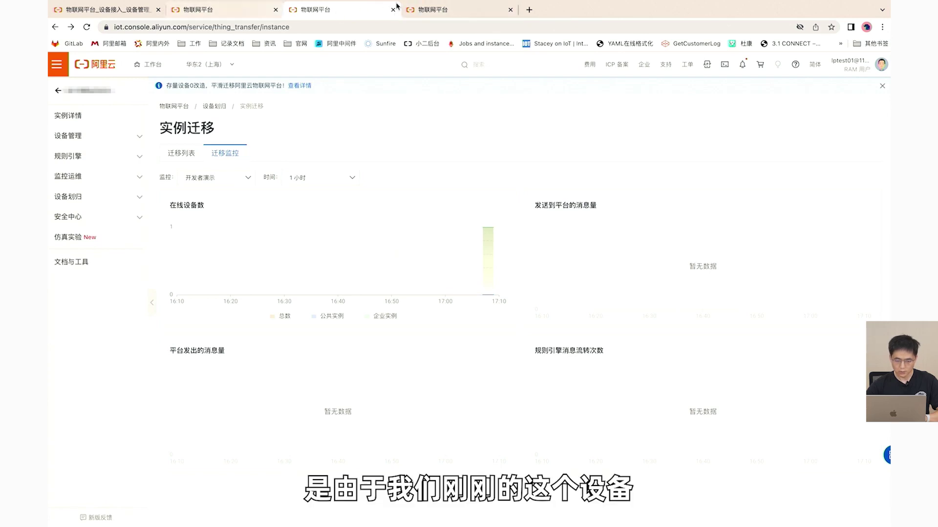
click(408, 9)
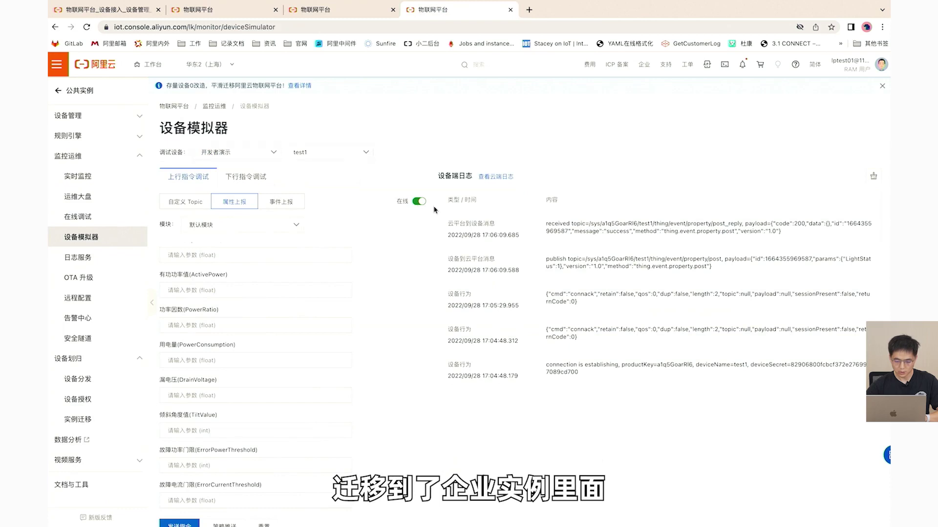
click(330, 11)
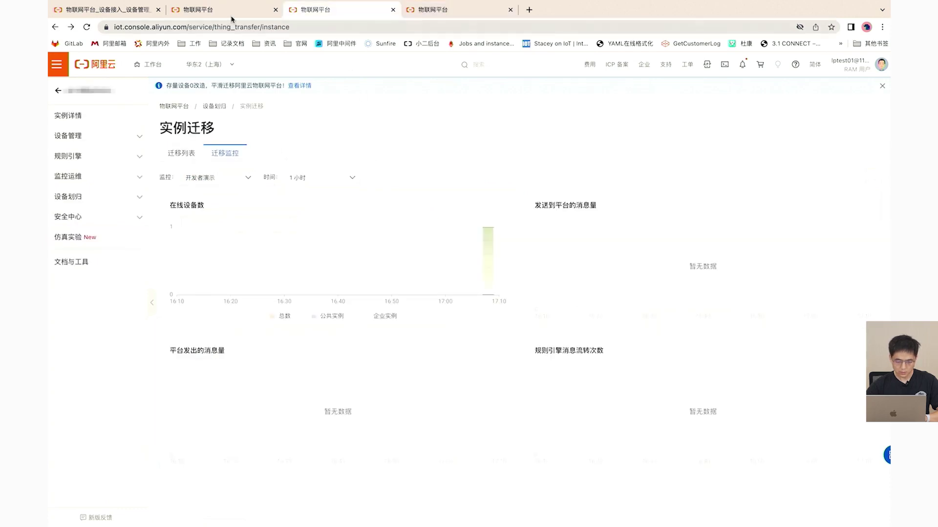
click(58, 91)
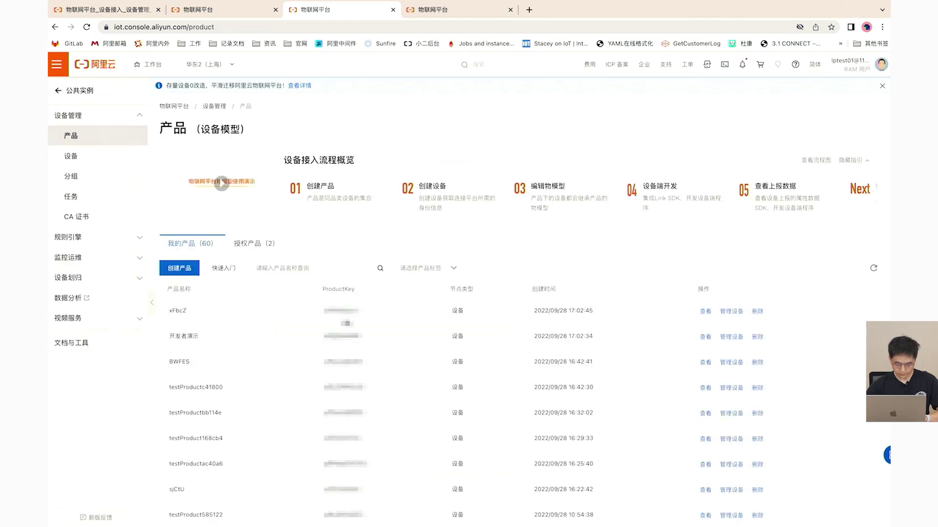
click(706, 337)
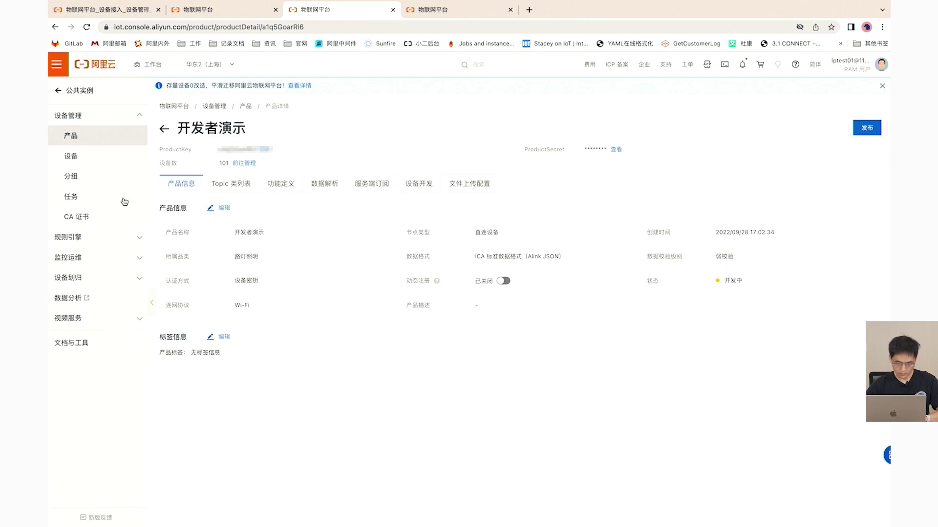
Open the details of the 实例迁移 task created 2022/09/28 17:03:40
click(139, 281)
click(93, 339)
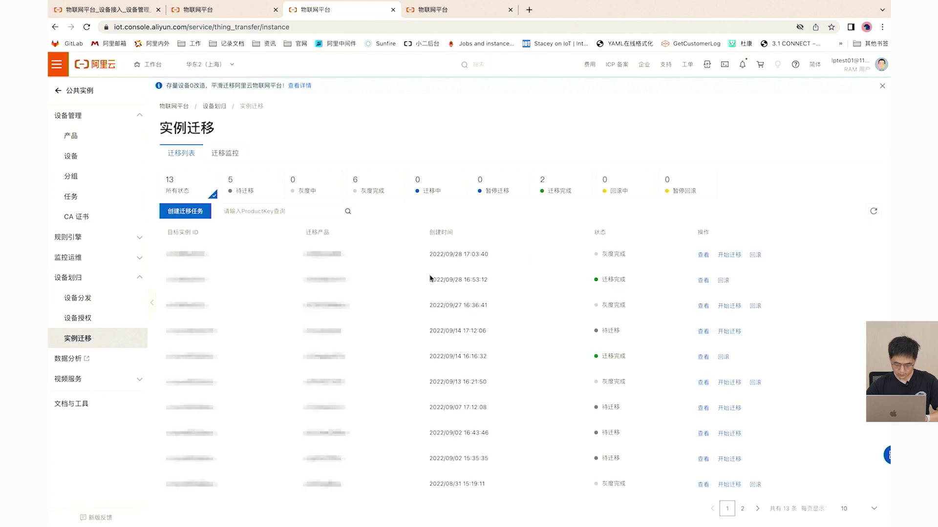
click(702, 255)
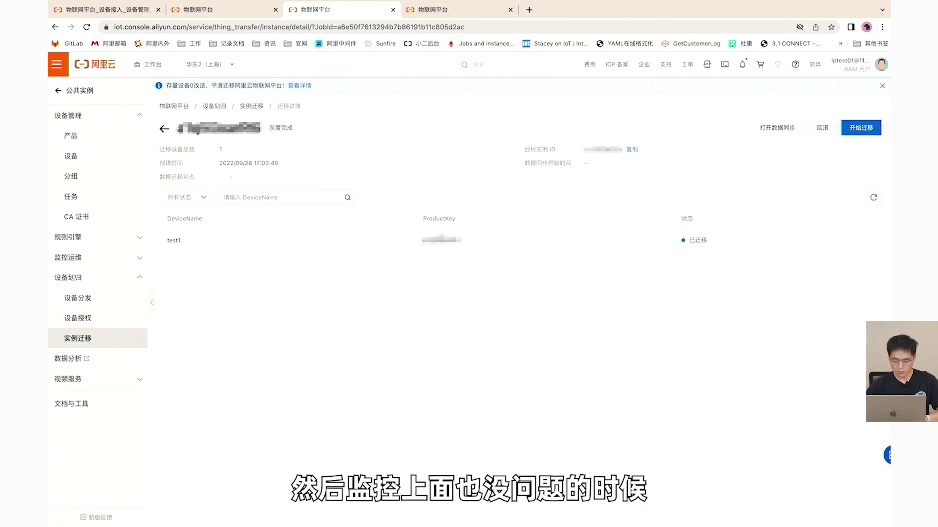
Start the task's migration as 全量迁移, accepting the documentation, server-side modification and test-device verification acknowledgements
click(857, 129)
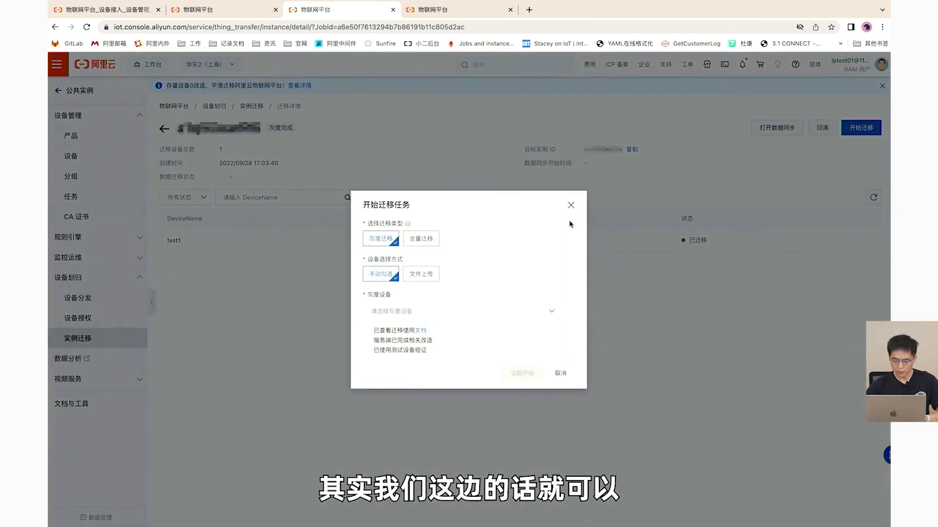
click(420, 239)
click(366, 301)
click(366, 311)
click(366, 320)
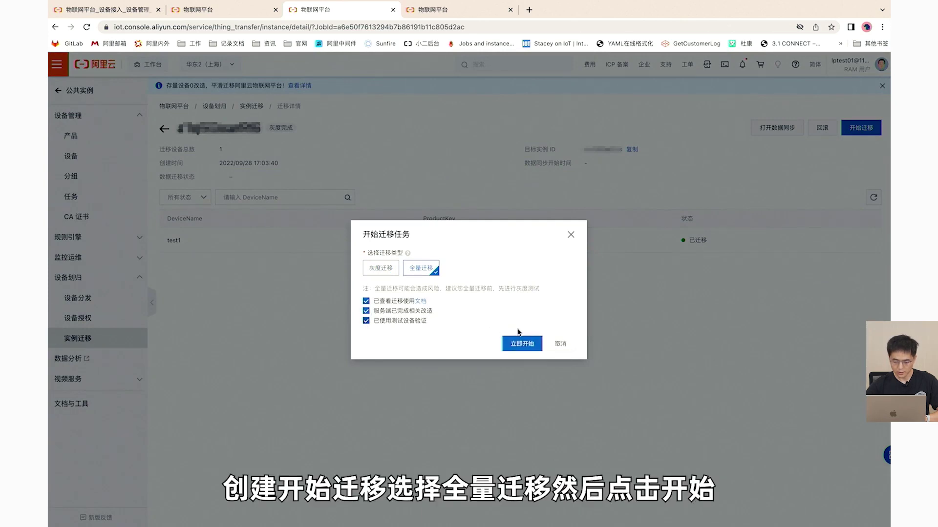
click(522, 345)
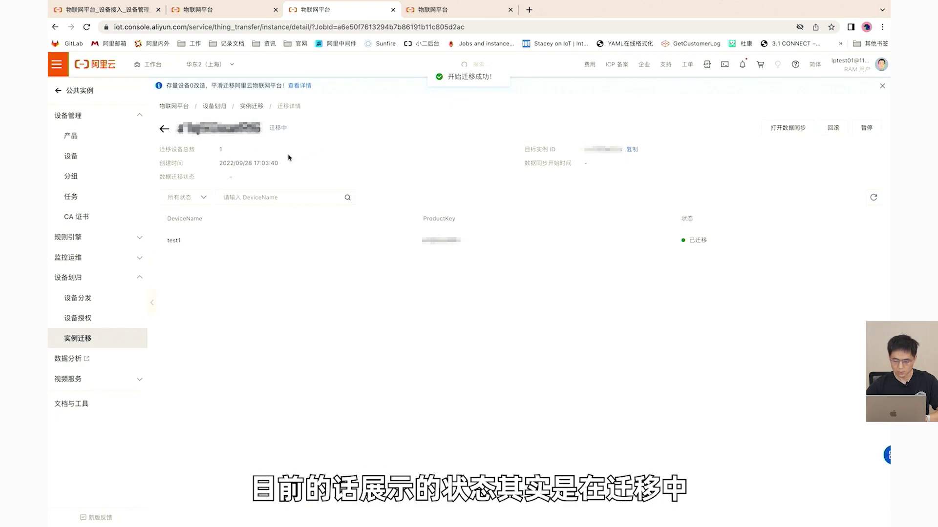
Check the migration details of the task created 2022/09/28 16:53:12, refreshing its device list and reloading the page
key(ctrl+Tab)
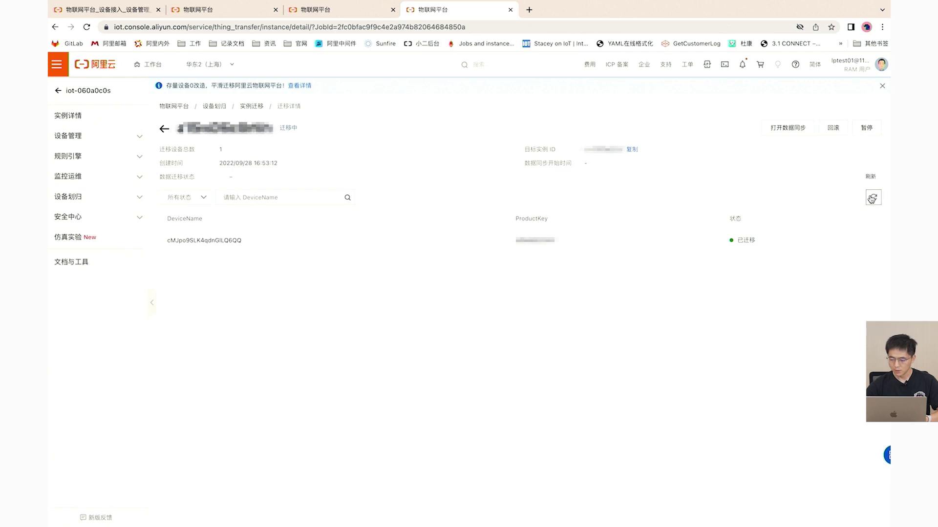
click(874, 197)
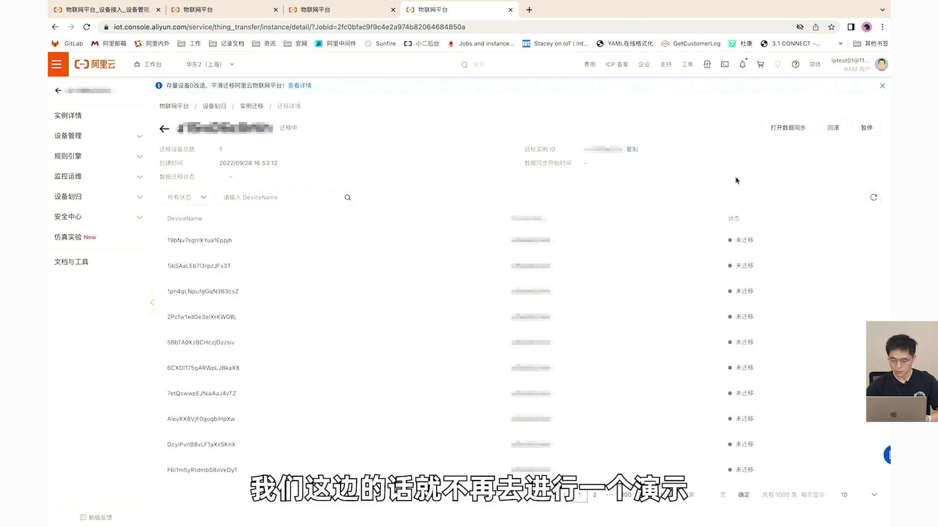
click(86, 27)
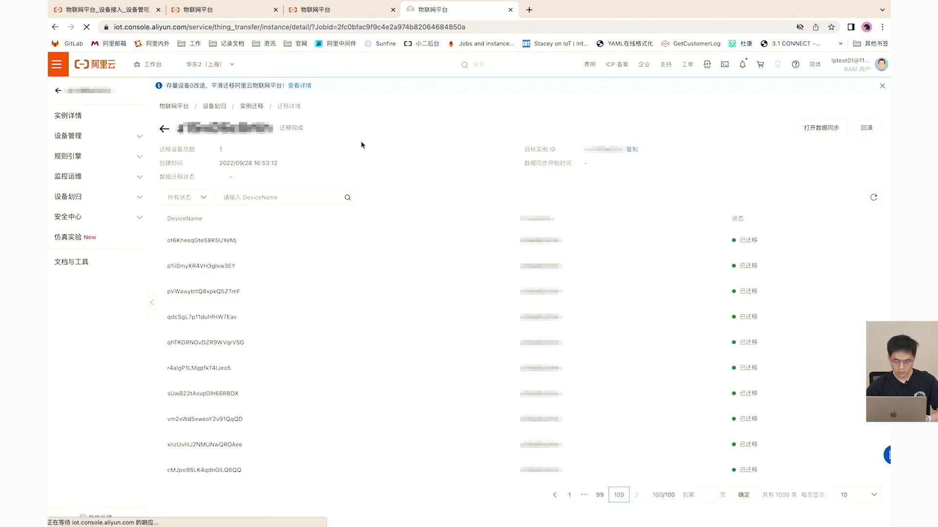